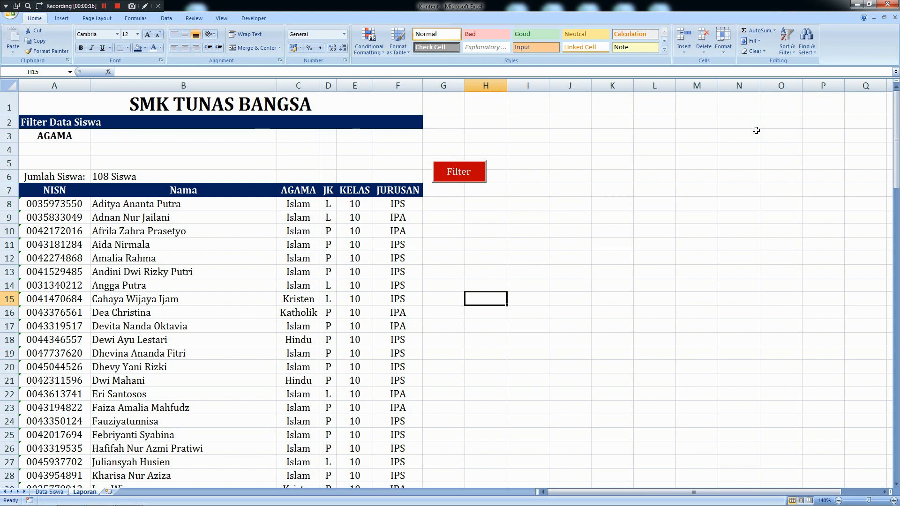
- Examine the student records on the Data Siswa sheet from the header row down to the last entry, including the AGAMA column
left_click(535, 228)
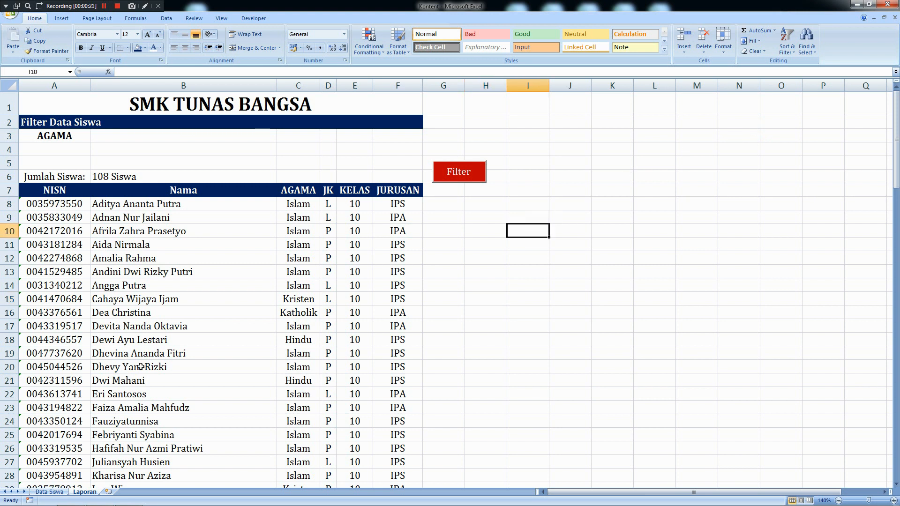
left_click(49, 492)
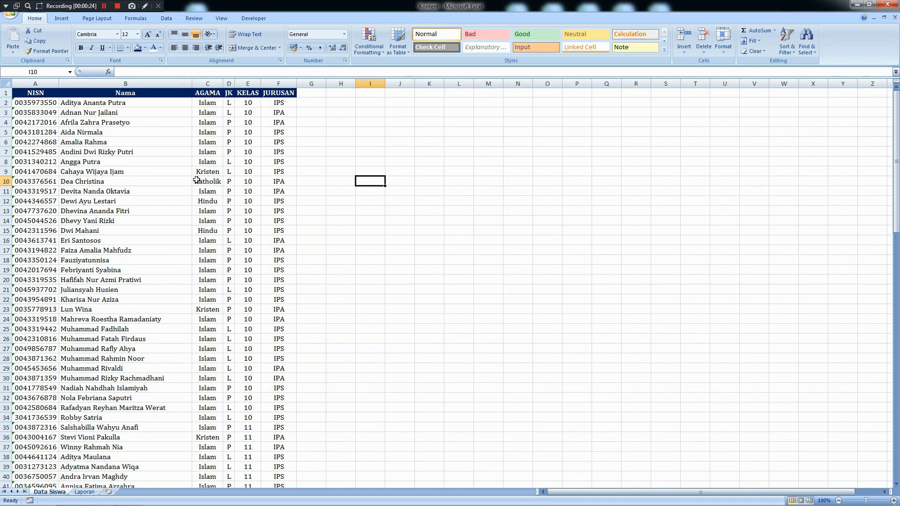
left_click(521, 124)
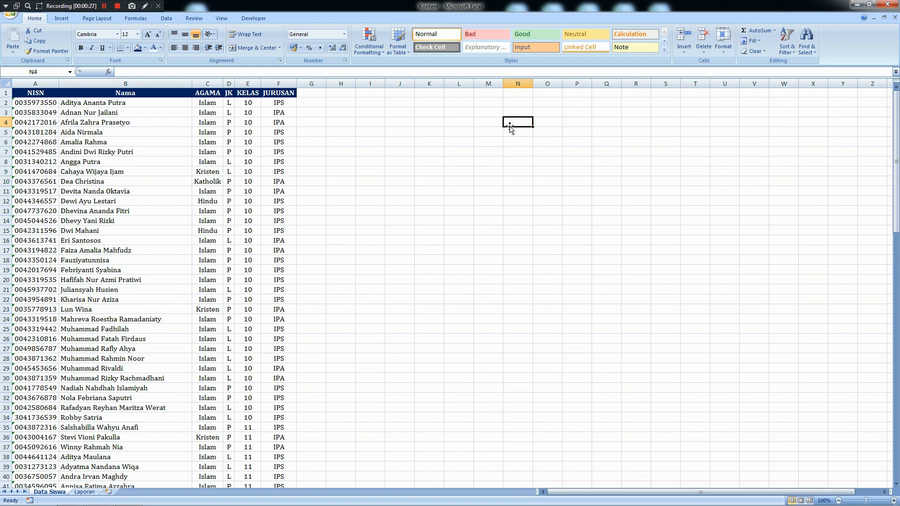
left_click(205, 169)
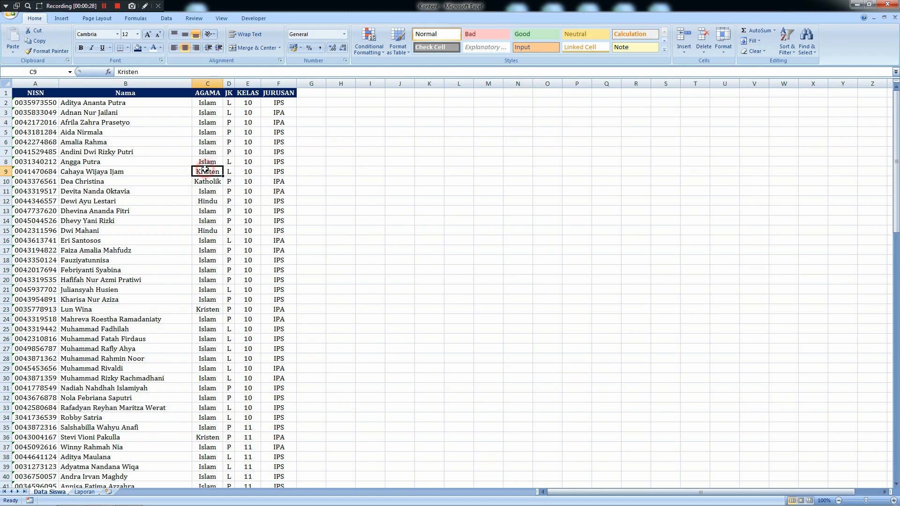
left_click(52, 161)
key("Down")
key("Down")
key("Down")
key("Down")
key("Down")
key("Down")
key("Down")
key("Down")
key("Down")
key("Down")
key("Down")
key("Down")
key("Down")
key("Down")
key("Down")
key("Down")
key("Down")
key("Down")
key("Down")
key("Down")
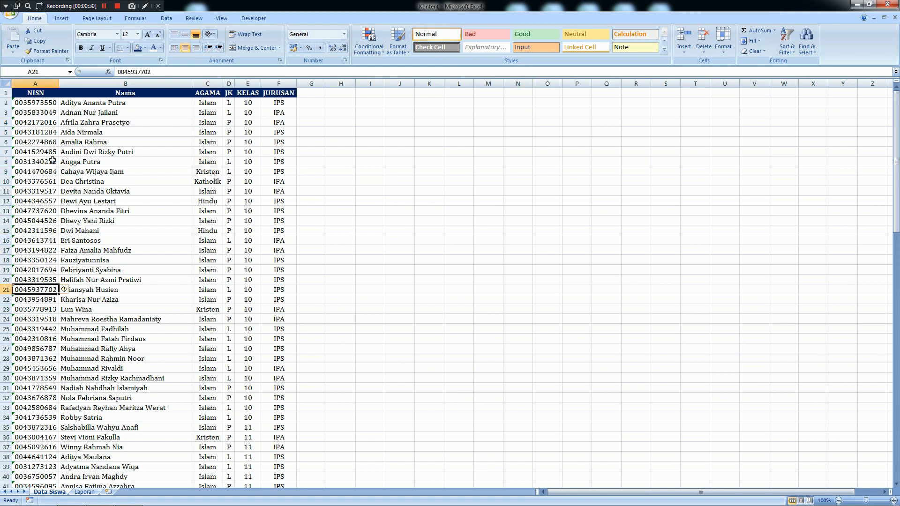
key("Down")
key("Down")
key("Down")
key("Down")
key("Down")
key("Down")
key("Down")
key("Down")
key("Down")
key("Down")
key("Down")
key("Down")
key("Down")
key("Down")
key("Down")
key("Down")
key("Down")
key("Down")
key("Down")
key("Down")
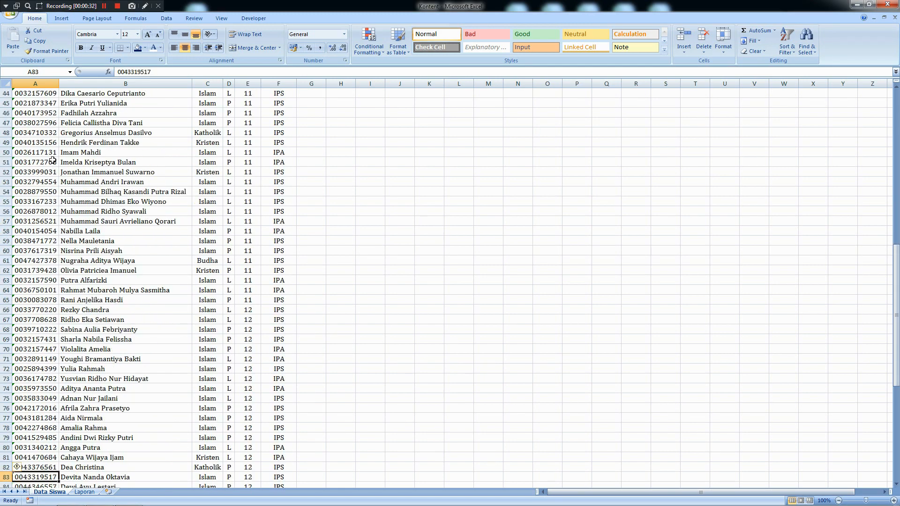
key("Down")
key("Down")
key("Down")
key("Down")
key("Down")
key("Down")
key("Down")
key("Down")
key("Down")
key("Down")
key("Up")
key("Up")
key("Up")
key("Up")
key("Up")
key("Up")
key("Up")
key("Up")
key("Up")
key("Up")
key("Up")
key("Up")
key("Up")
key("Up")
key("Up")
key("Up")
key("Up")
key("Up")
key("Up")
key("Up")
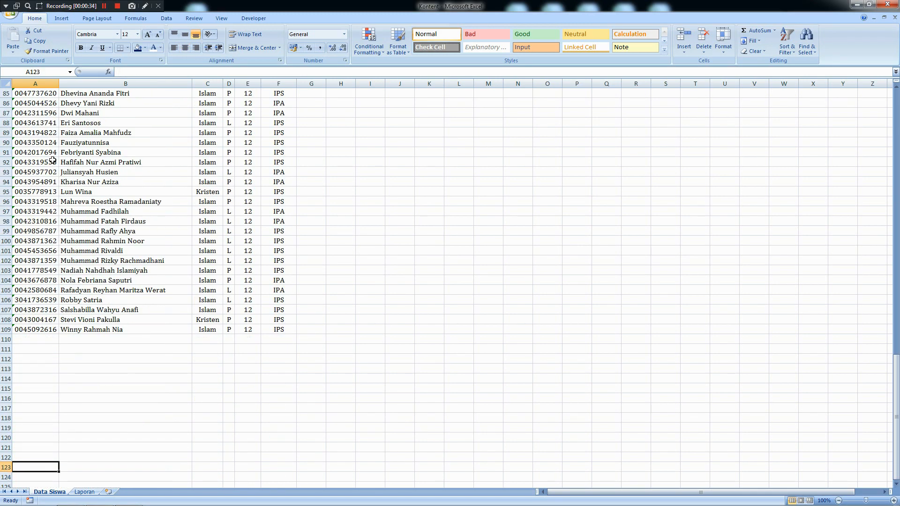
key("Up")
key("Up")
key("Up")
key("Up")
key("Up")
key("Up")
key("Up")
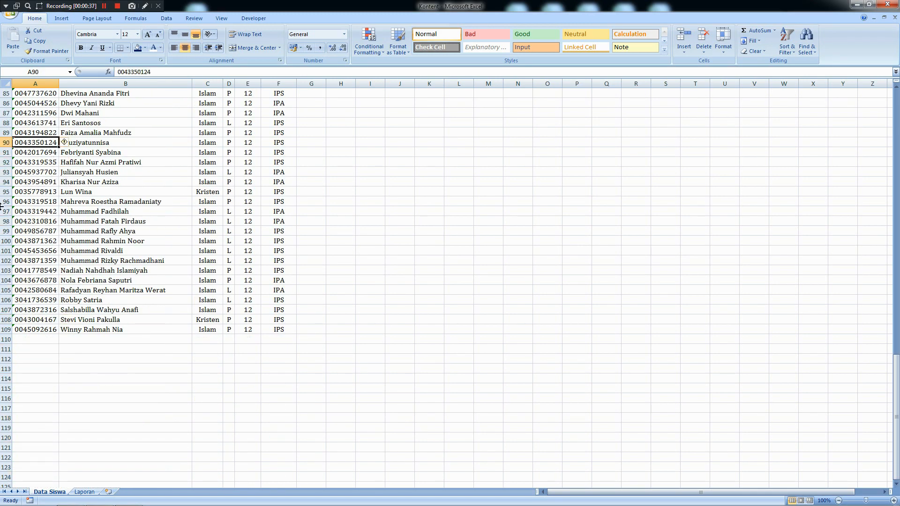
key("Up")
key("Up")
key("Up")
key("Up")
key("Up")
key("Up")
key("Up")
key("Up")
key("Up")
key("Up")
key("Up")
key("Up")
key("Up")
key("Up")
key("Up")
key("Up")
key("Up")
key("Up")
key("Up")
key("Up")
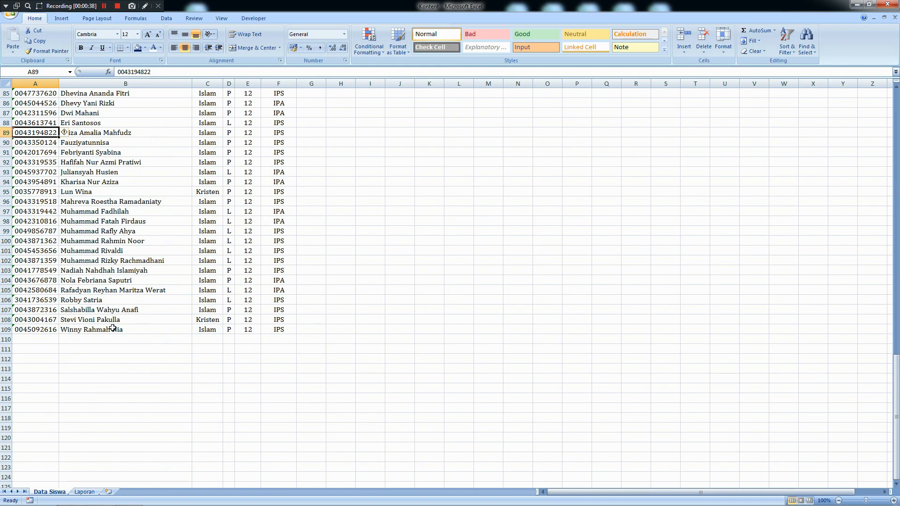
key("Up")
key("Up")
key("Up")
key("Up")
key("Up")
key("Up")
key("Up")
key("Up")
key("Up")
key("Up")
key("Up")
key("Up")
key("Up")
key("Up")
key("Up")
key("Up")
key("Up")
key("Up")
key("Up")
key("Up")
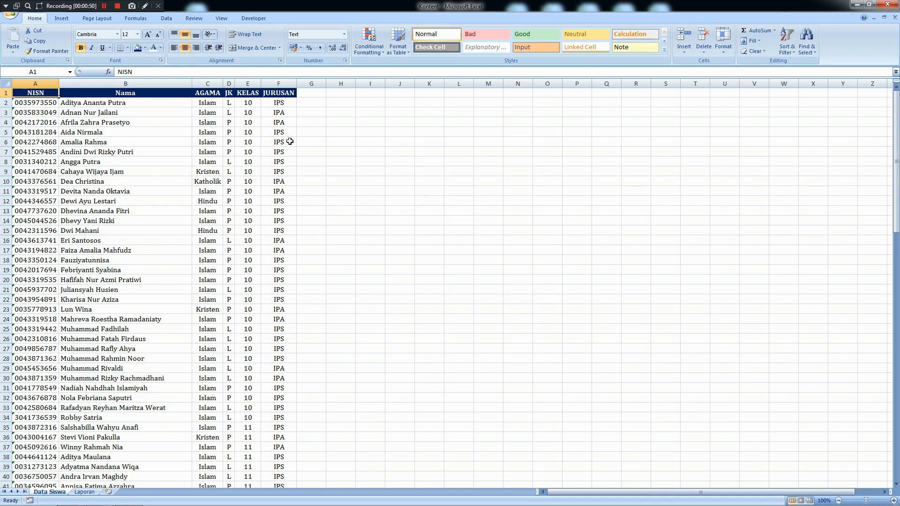
left_click(332, 194)
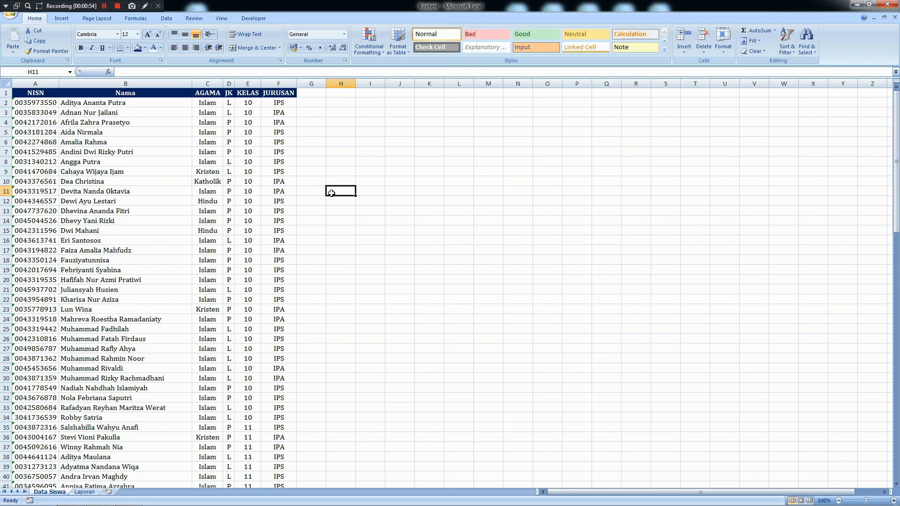
left_click(213, 179)
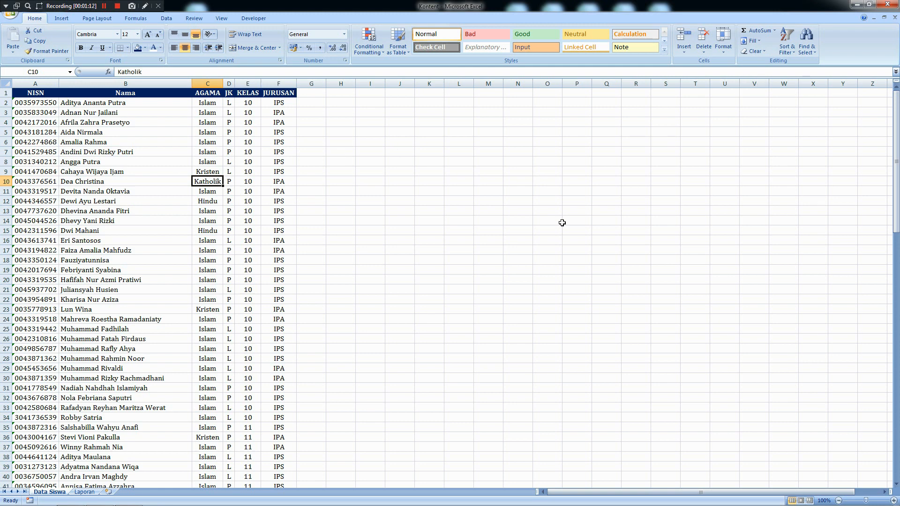
- Filter the students on the Laporan sheet by AGAMA KATHOLIK and change the color scheme to Windows 7 Basic
left_click(84, 491)
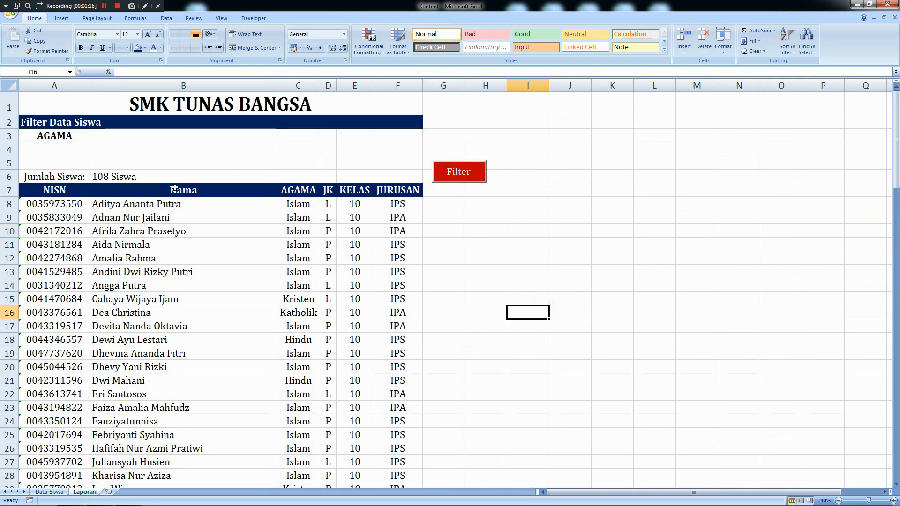
left_click(47, 151)
type("KATHOLIK")
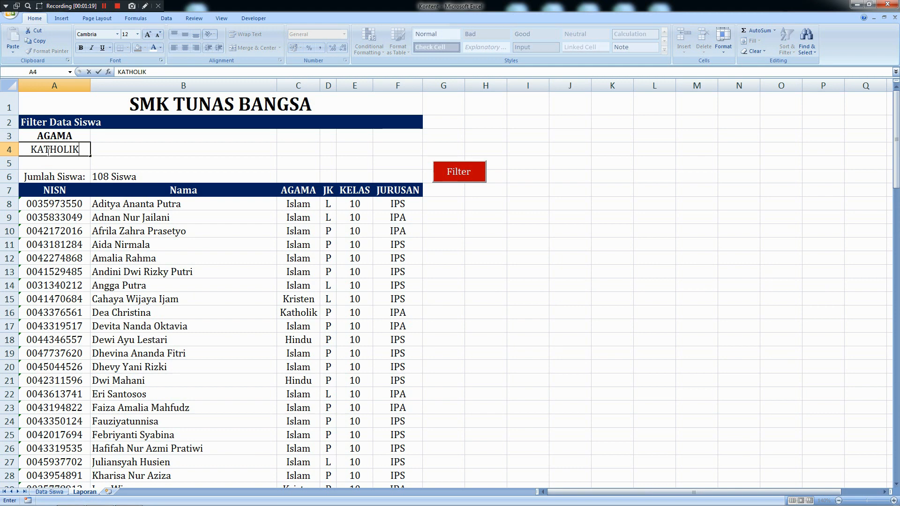
key("Return")
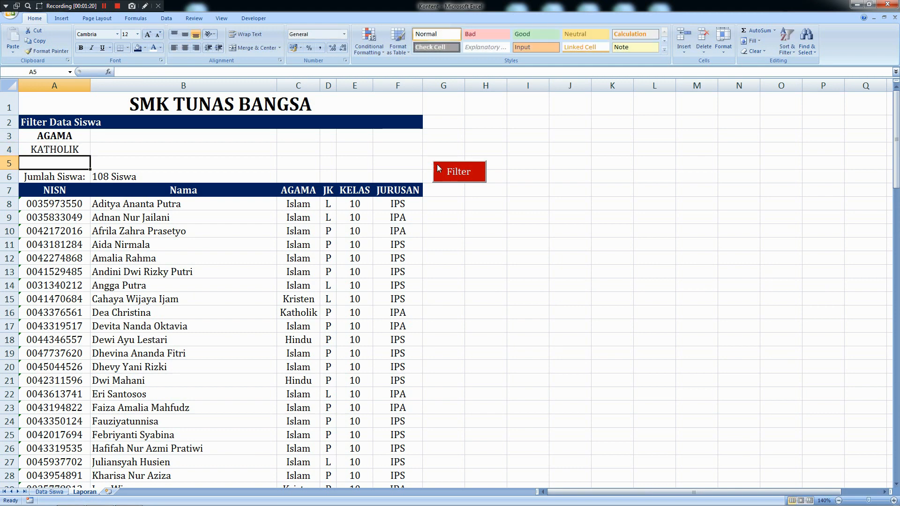
left_click(459, 173)
left_click(171, 285)
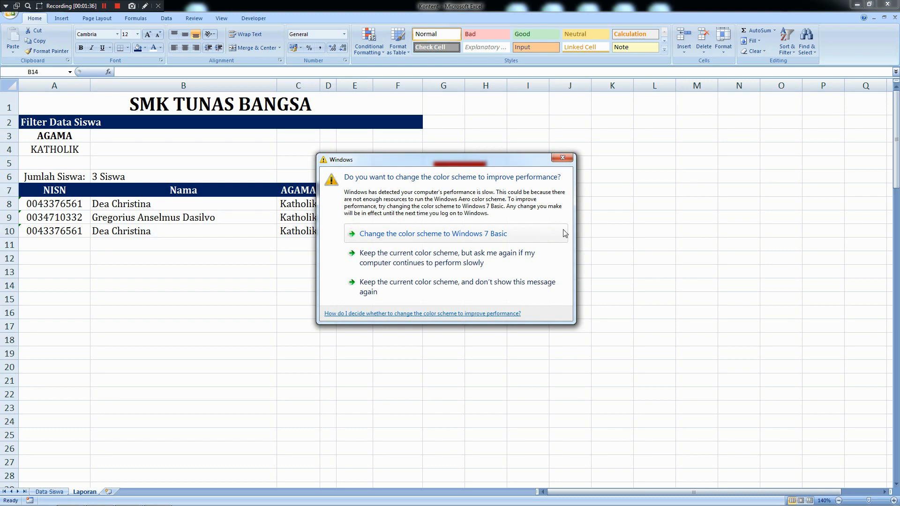
left_click(518, 233)
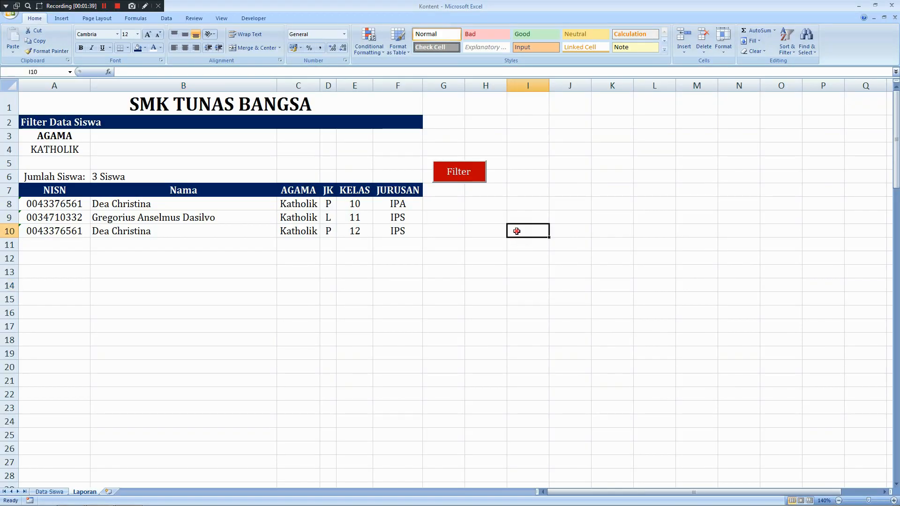
- Set the AGAMA criterion in cell A4 to KRISTEN and run the filter on the student report
left_click(58, 149)
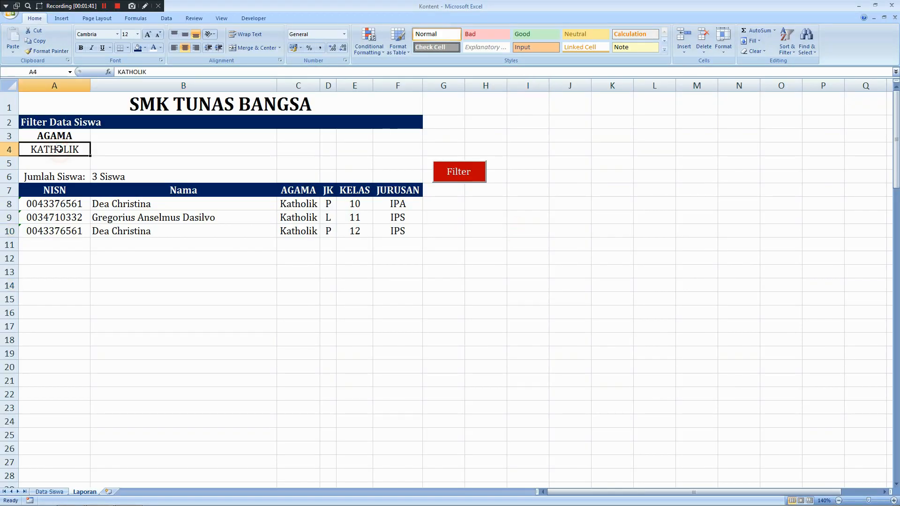
type("KRISTEN")
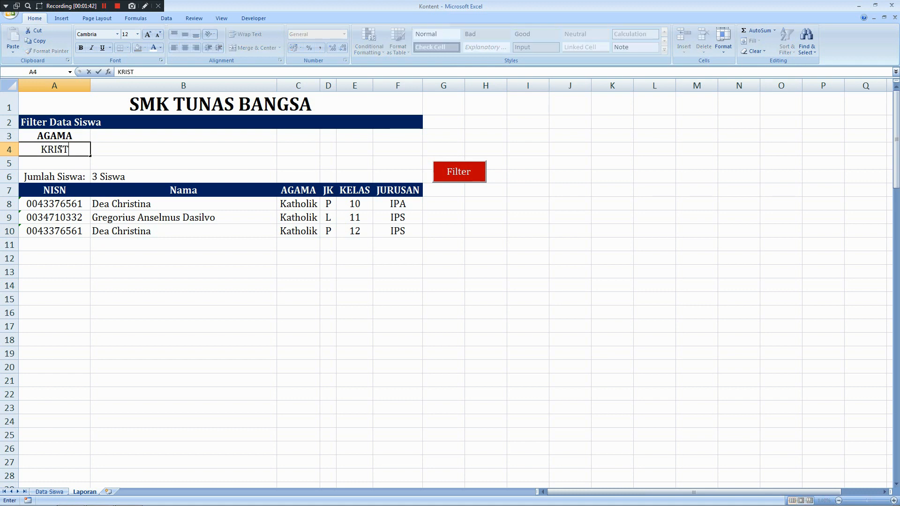
key("Return")
left_click(448, 172)
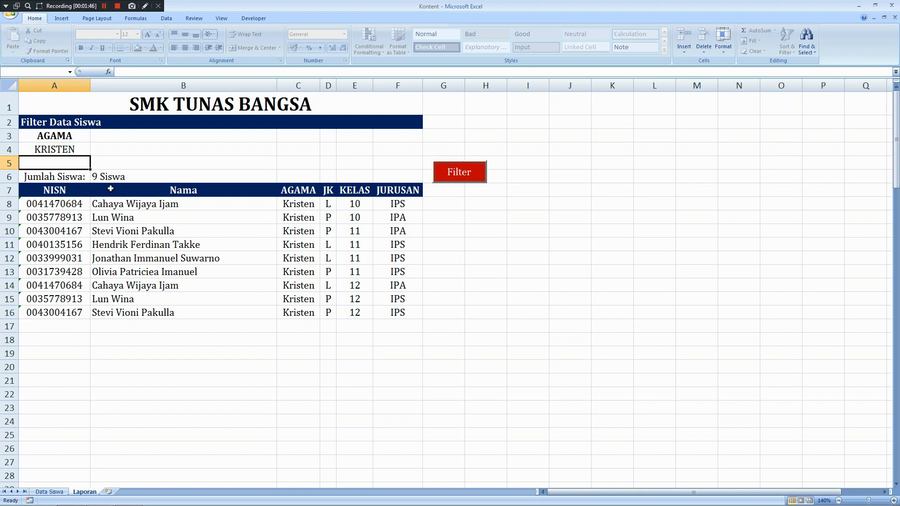
- Filter the student report for HINDU by replacing the AGAMA criterion in cell A4
left_click(67, 150)
type("HINDU")
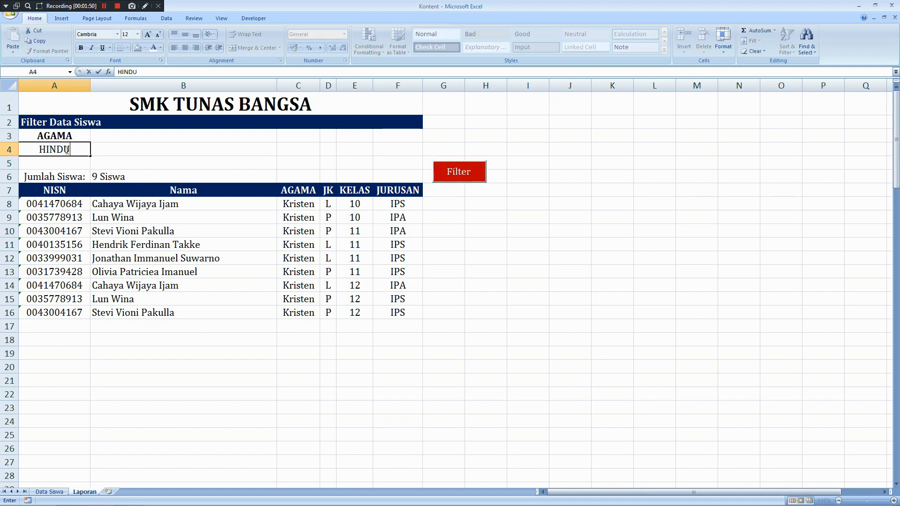
key("Return")
left_click(482, 182)
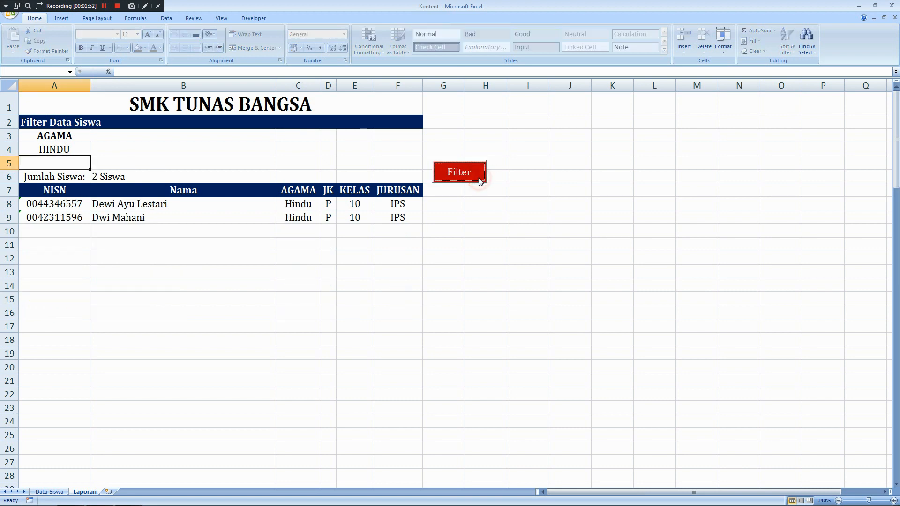
left_click(161, 261)
- Change the AGAMA criterion in cell A4 to ISLAM and filter the student report by it
left_click(68, 149)
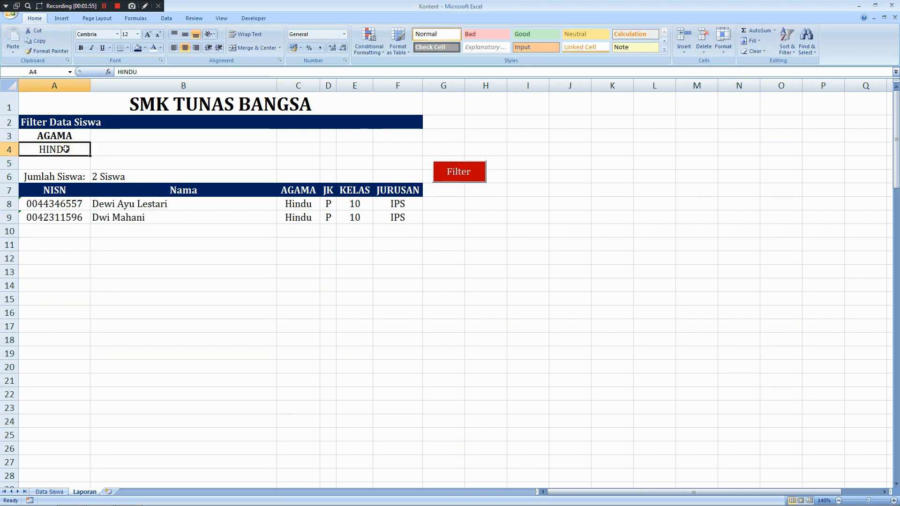
type("ISLAM")
key("Return")
left_click(471, 182)
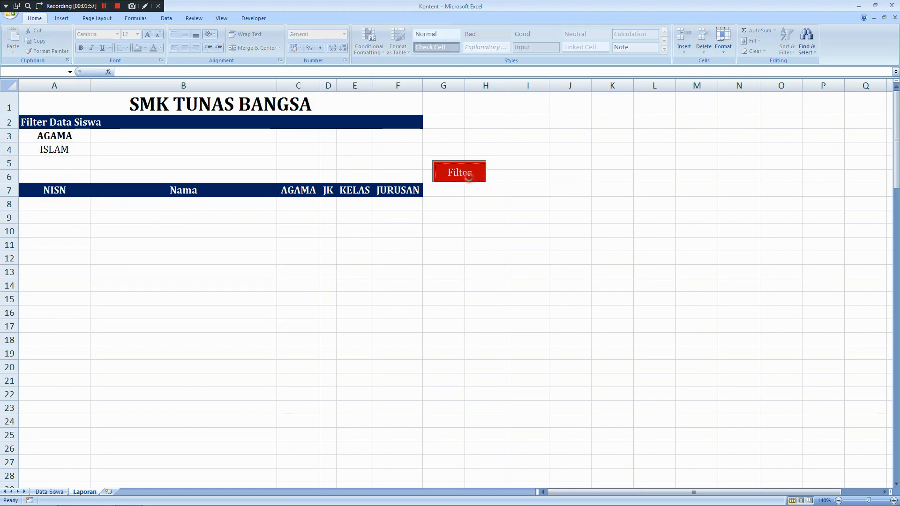
- Clear the AGAMA criterion in cell A4 and rerun the filter to list all students
left_click(56, 151)
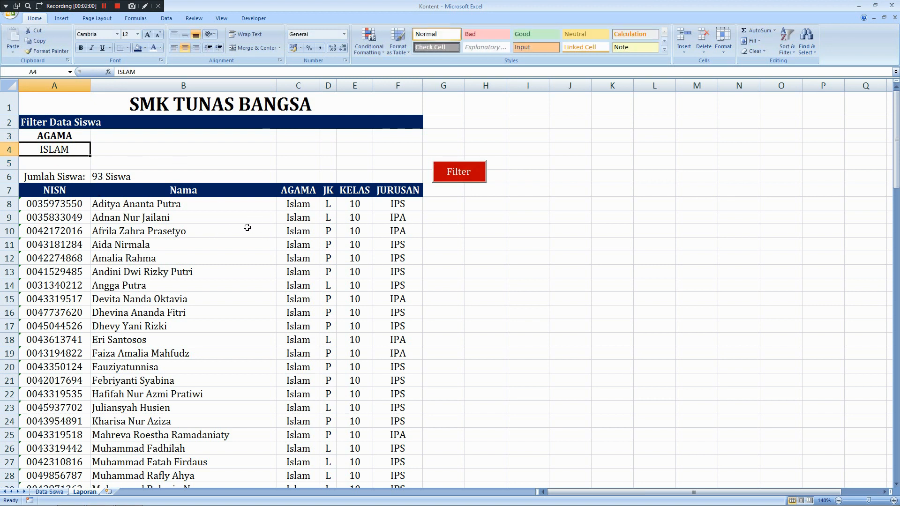
left_click(125, 150)
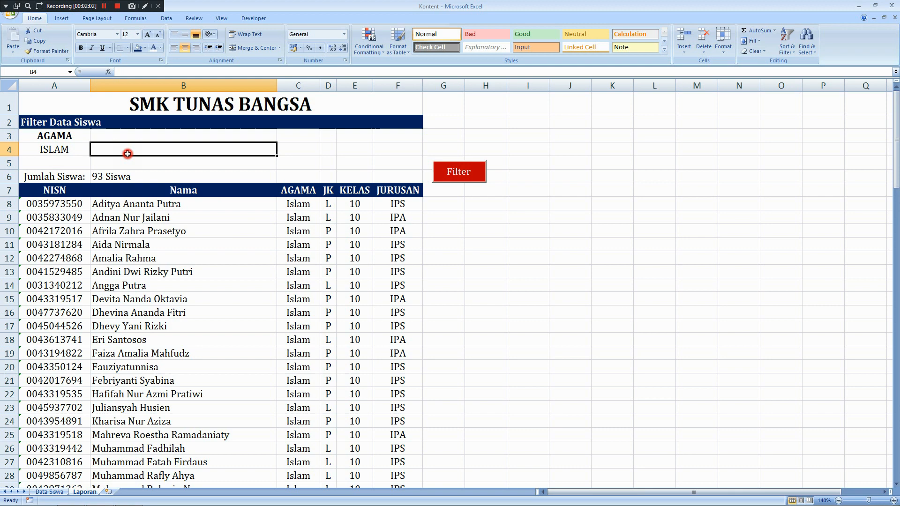
left_click(63, 150)
key("BackSpace")
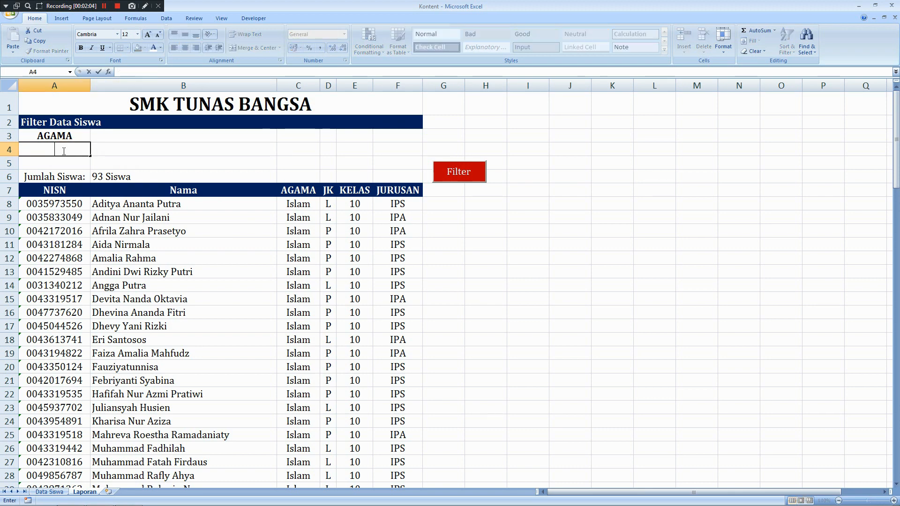
key("Return")
left_click(459, 178)
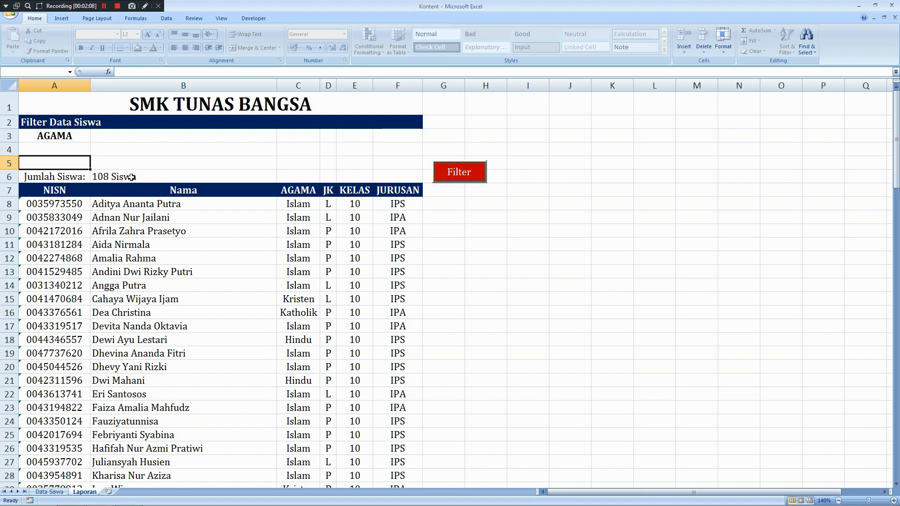
left_click(327, 236)
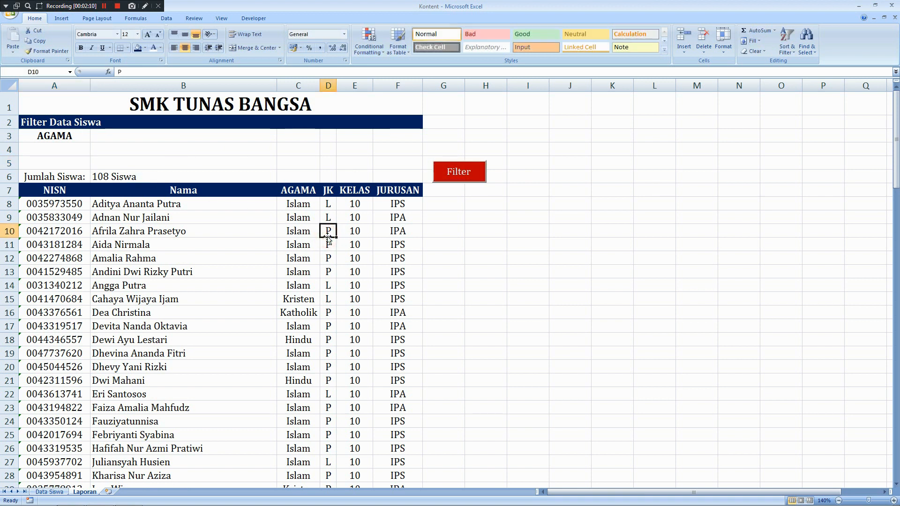
left_click(599, 253)
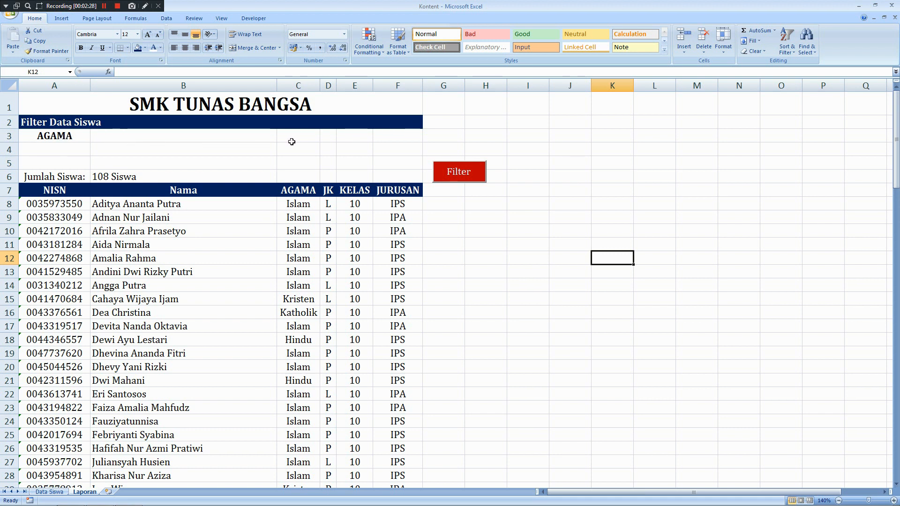
left_click(483, 284)
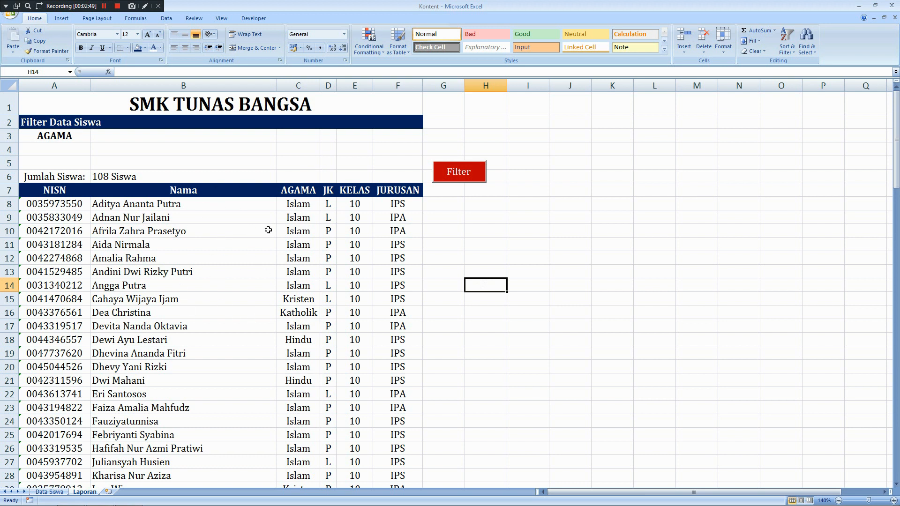
left_click(520, 233)
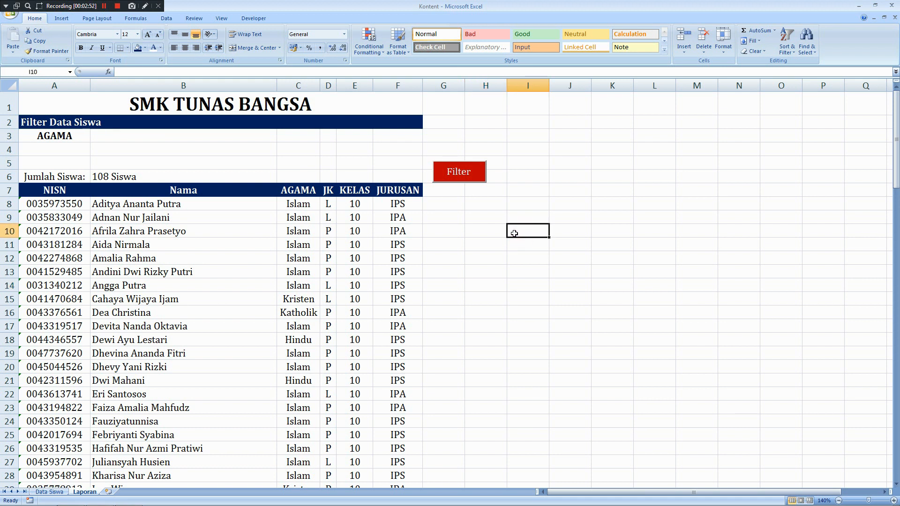
left_click(489, 232)
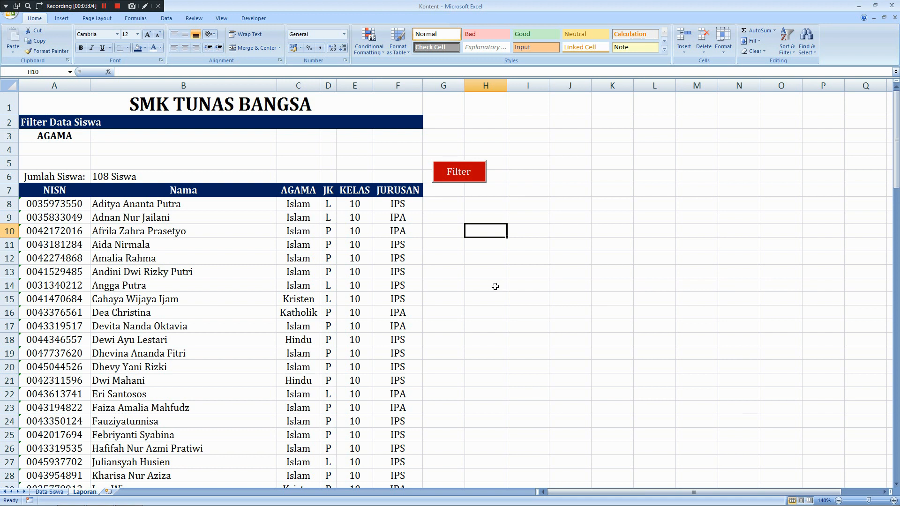
left_click(486, 269)
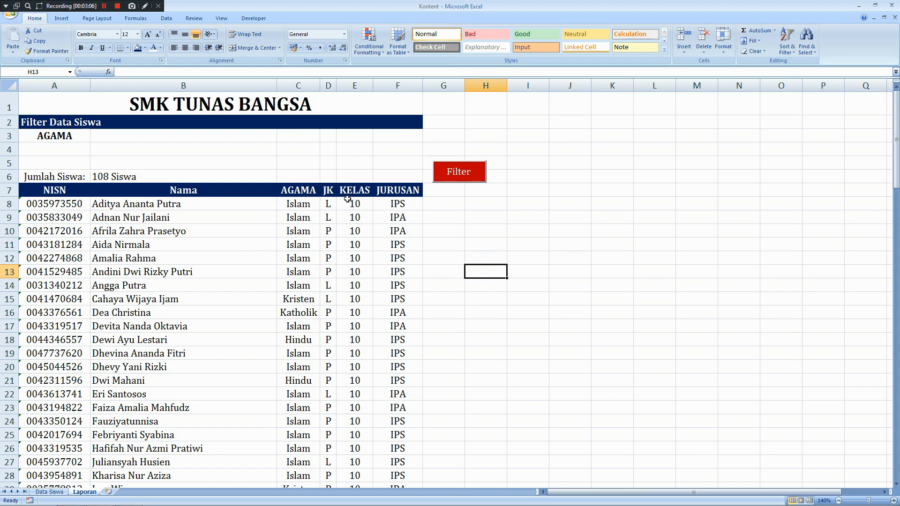
- Examine the column headings from NISN to JURUSAN on the Data Siswa sheet at 140% zoom
left_click(46, 491)
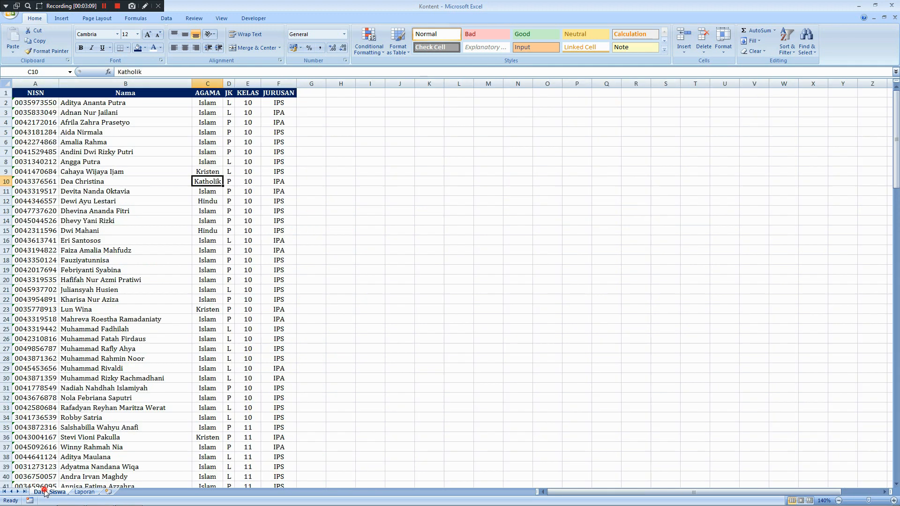
left_click(58, 131)
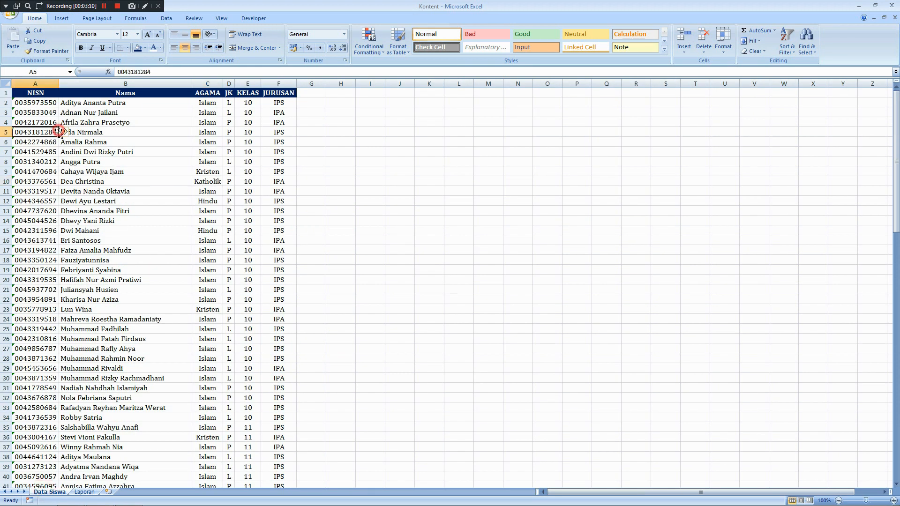
left_click(39, 93)
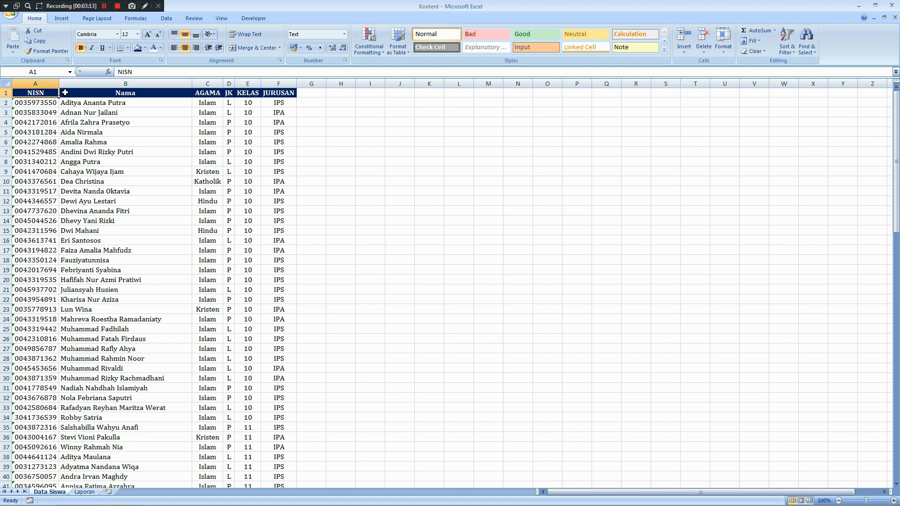
left_click(96, 93)
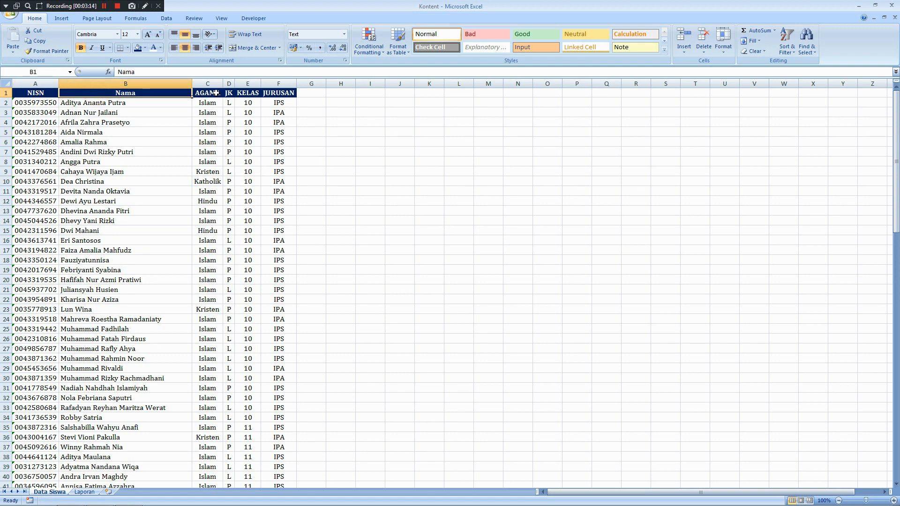
left_click(894, 500)
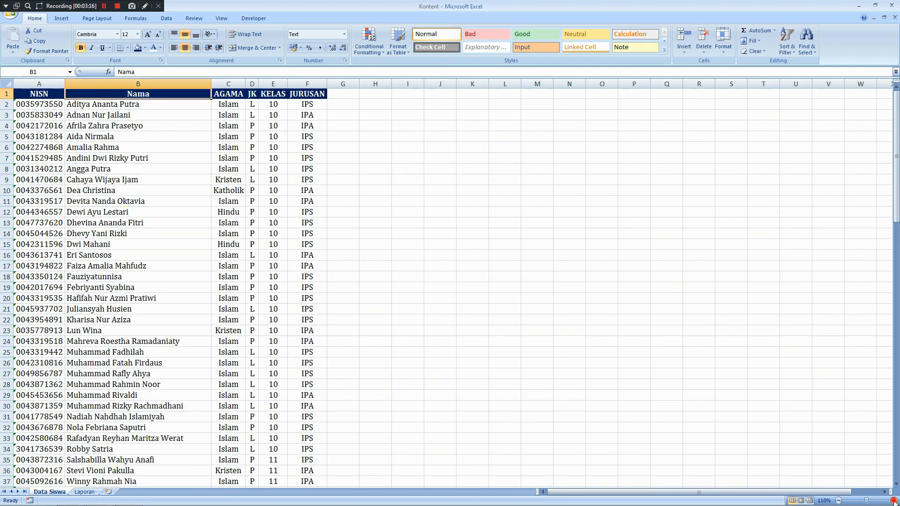
left_click(894, 501)
left_click(894, 500)
left_click(894, 501)
left_click(587, 368)
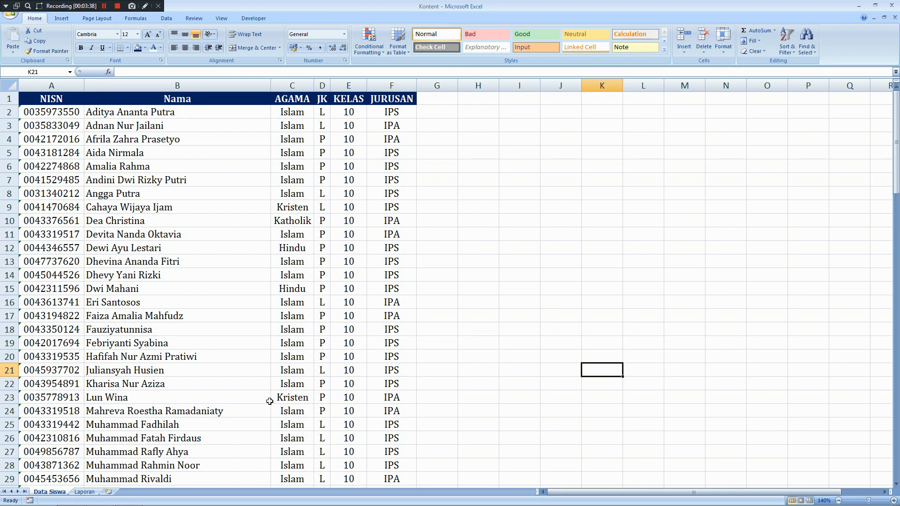
- Compare the Laporan report sheet with the Data Siswa source sheet, finishing on Laporan
left_click(85, 491)
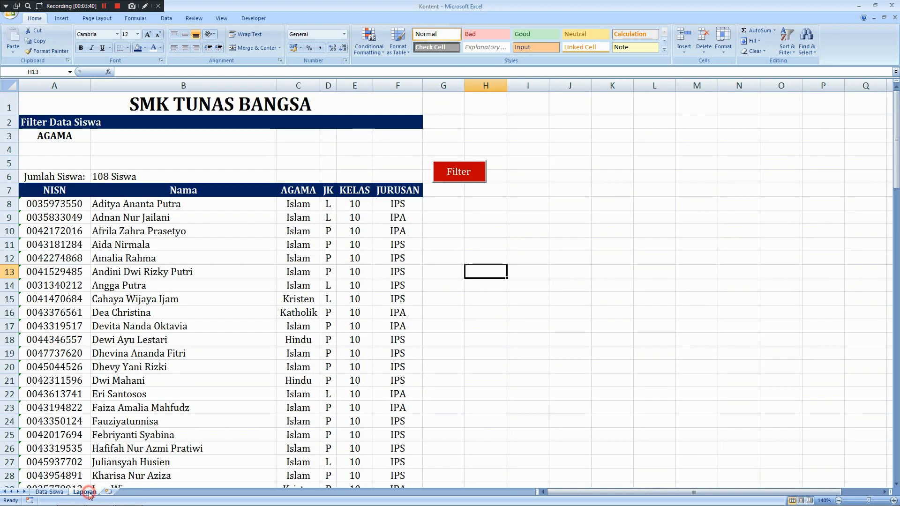
left_click(46, 495)
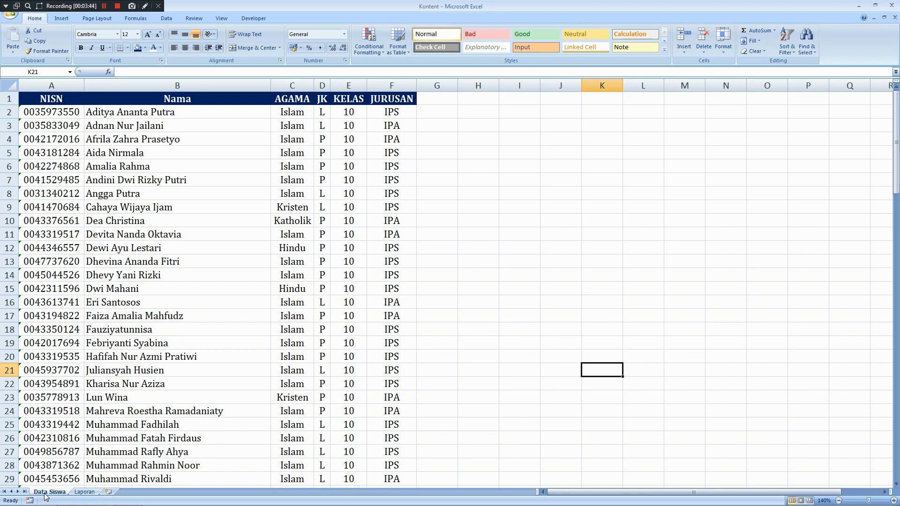
left_click(84, 492)
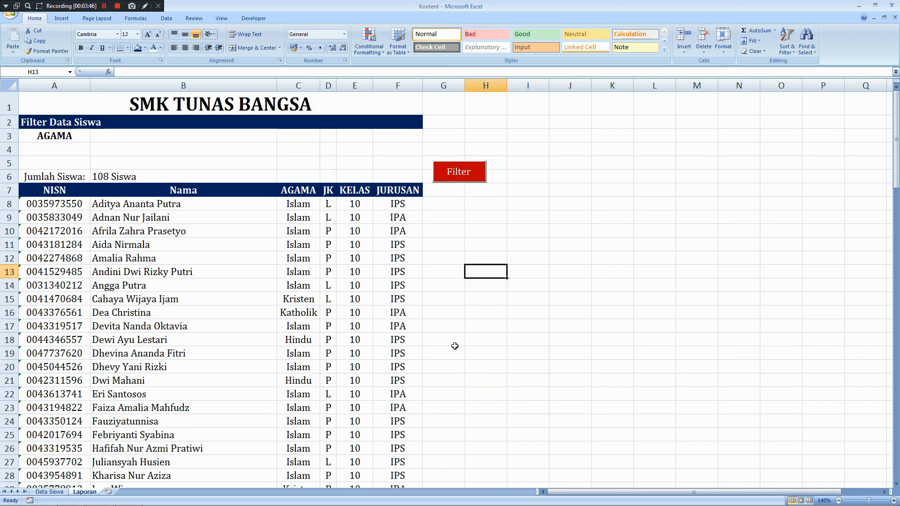
left_click(455, 346)
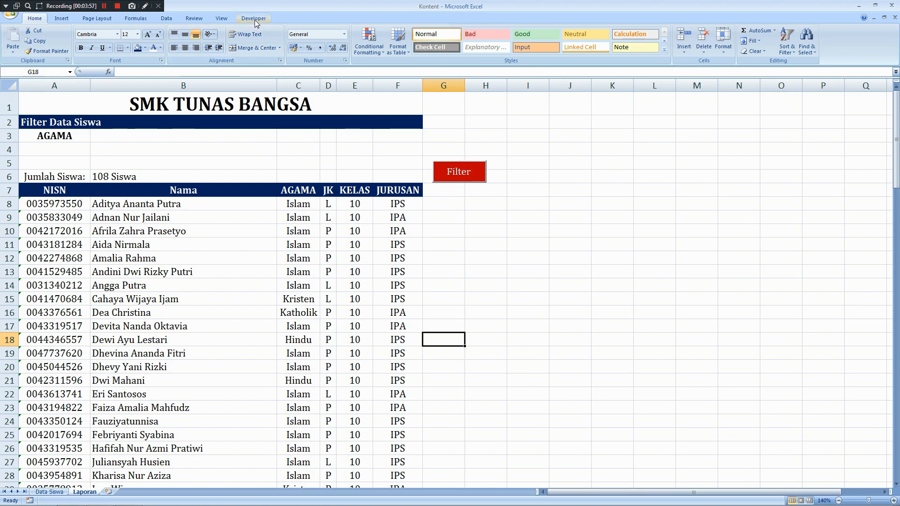
left_click(571, 161)
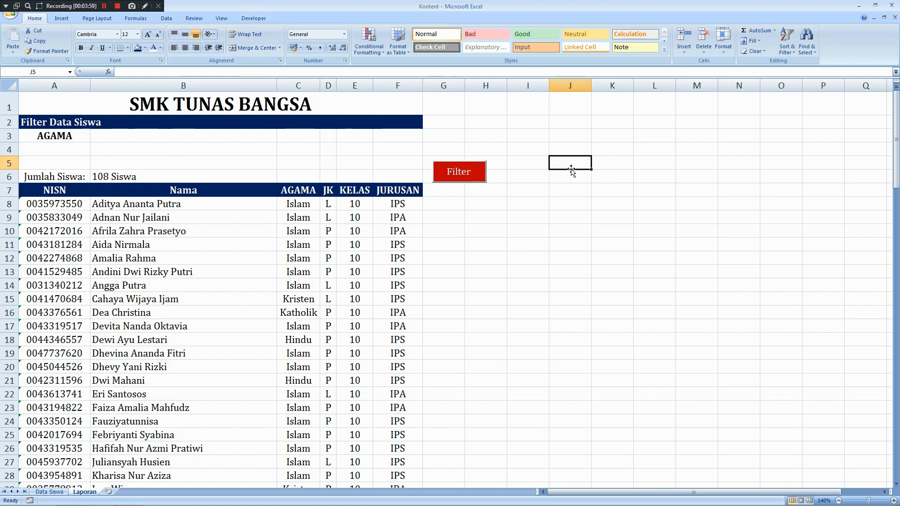
- Clear all contents of columns A to F on the Laporan sheet
left_click_drag(54, 86, 387, 95)
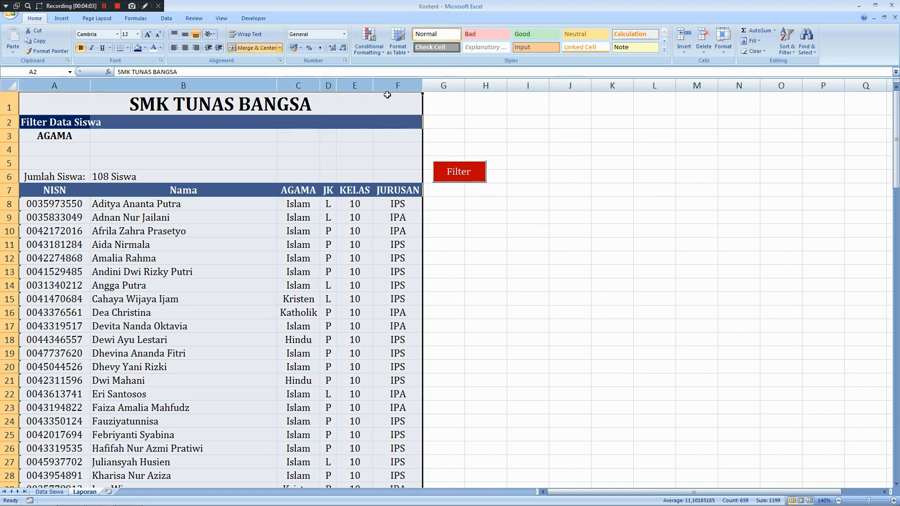
key("Delete")
left_click(628, 239)
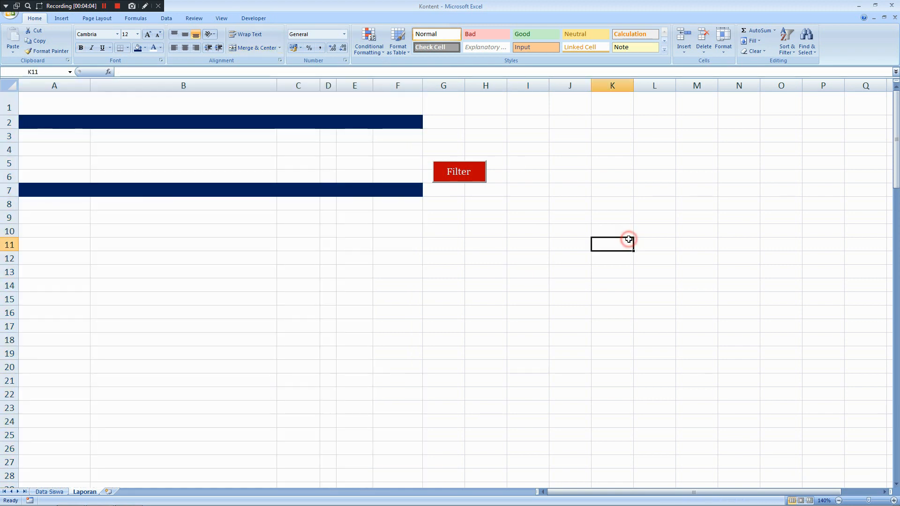
- Enter the criterion heading AGAMA in cell A3 and run the filter to regenerate the report
left_click(42, 133)
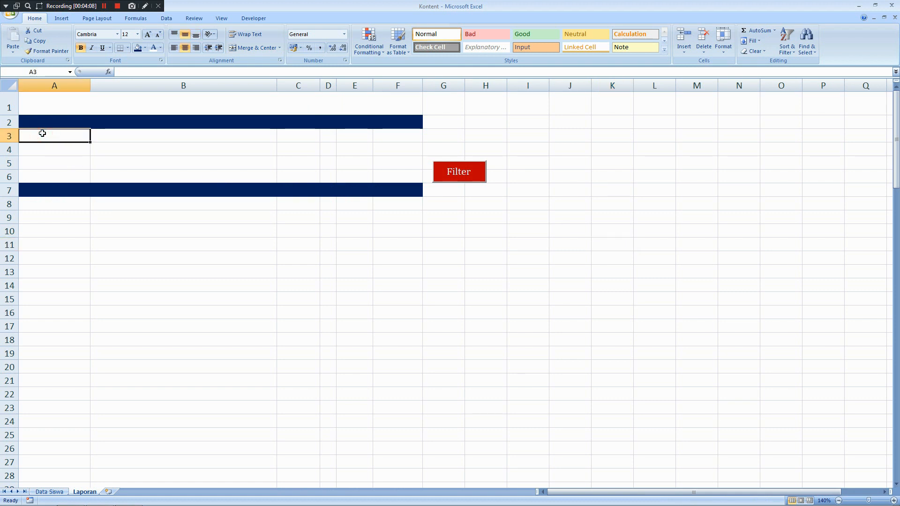
type("AGAMA")
key("Return")
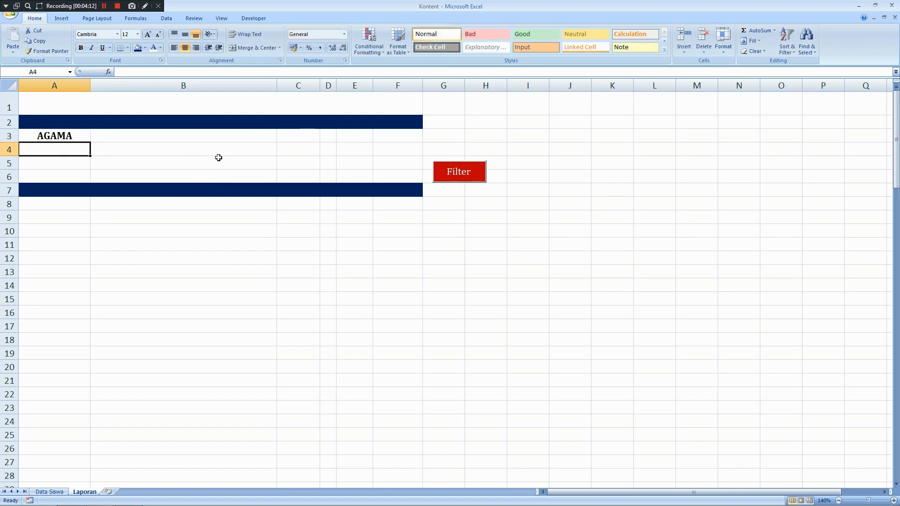
left_click(456, 172)
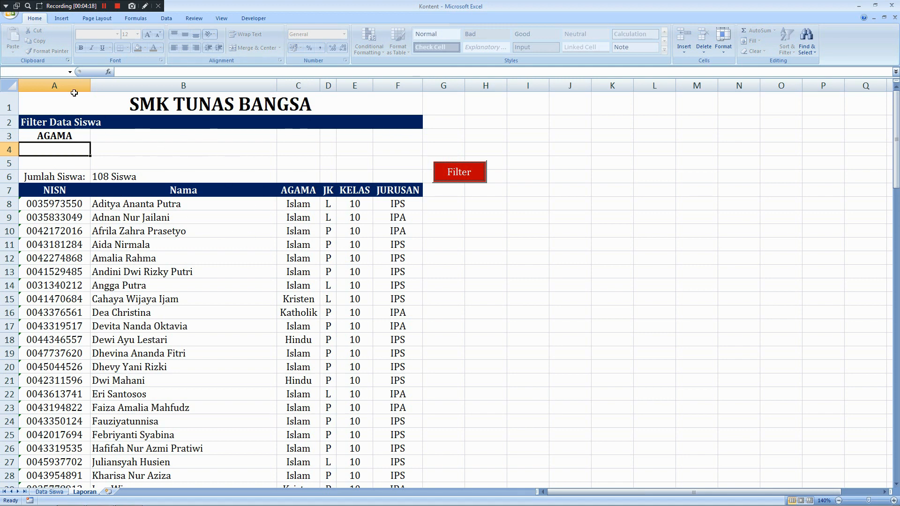
- Empty columns A to F of the regenerated report on the Laporan sheet
left_click_drag(70, 89, 382, 97)
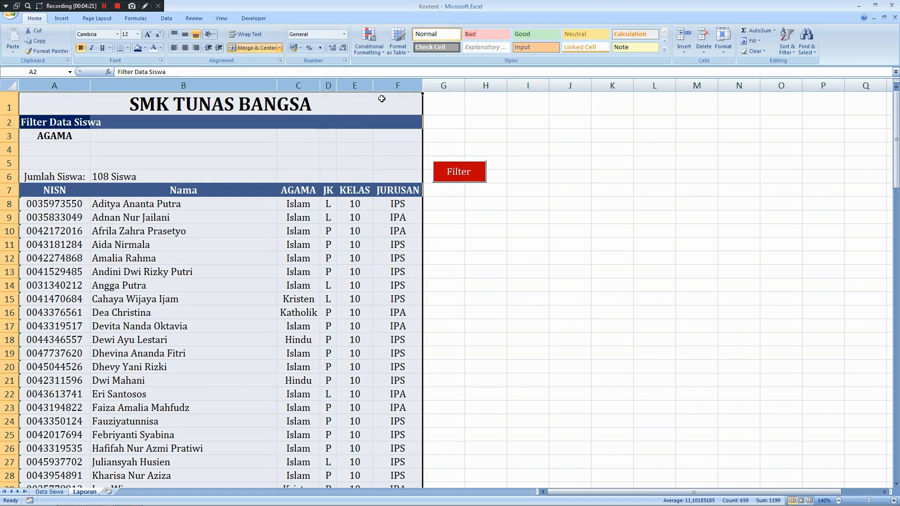
key("Return")
key("Delete")
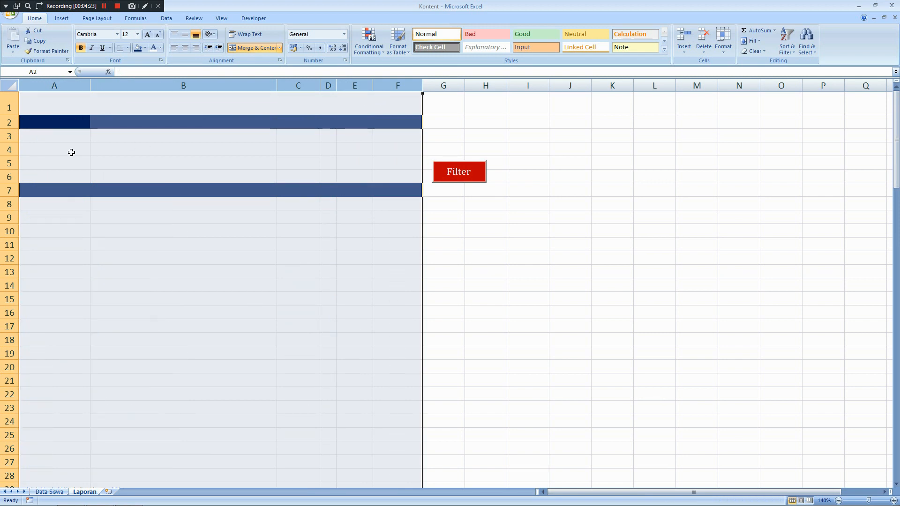
- Retype AGAMA as the heading in cell A3 and rerun the filter to rebuild the full student list
left_click(54, 136)
type("A")
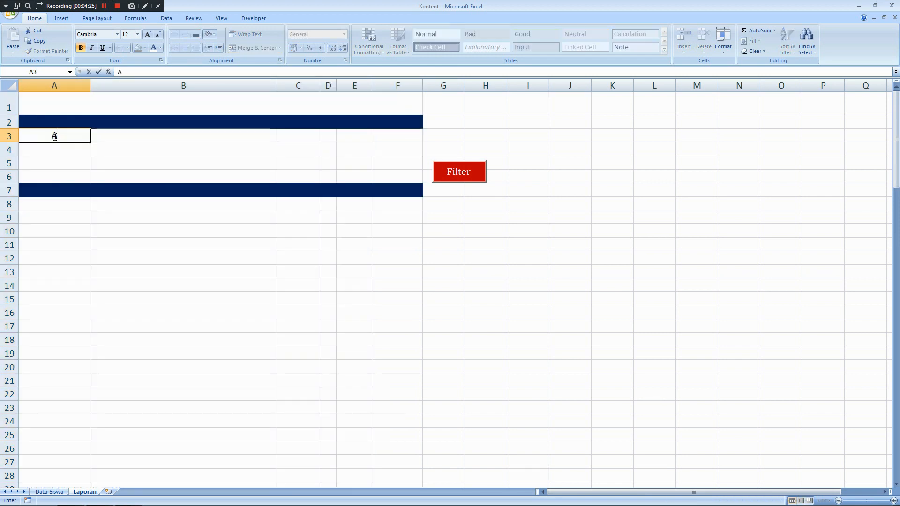
type("GAMAM")
key("Return")
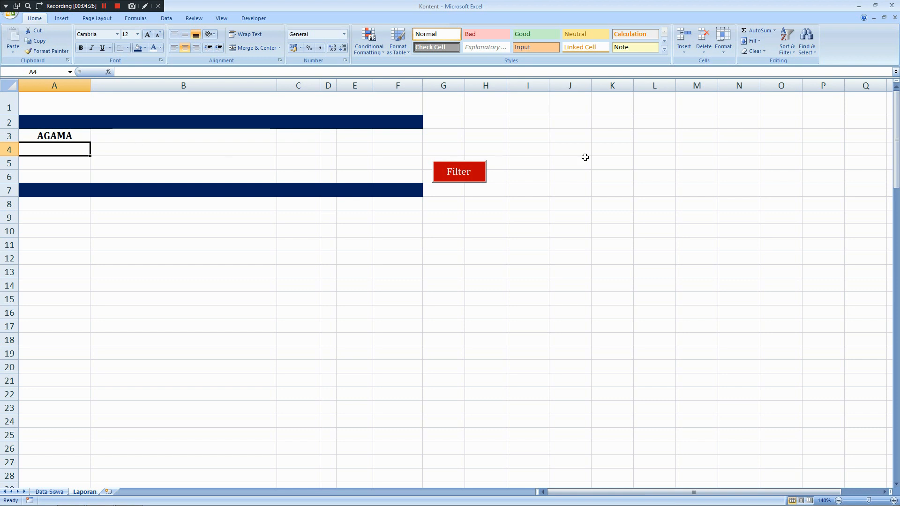
left_click(478, 173)
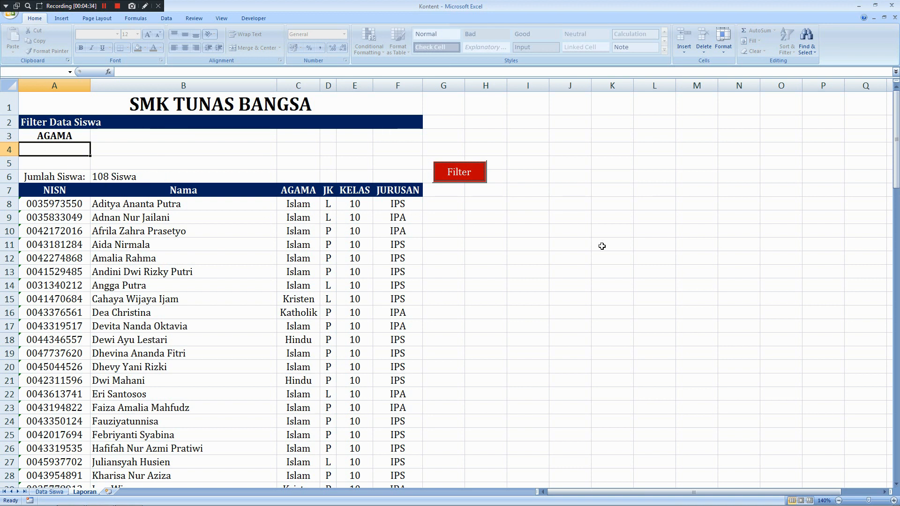
left_click(305, 268)
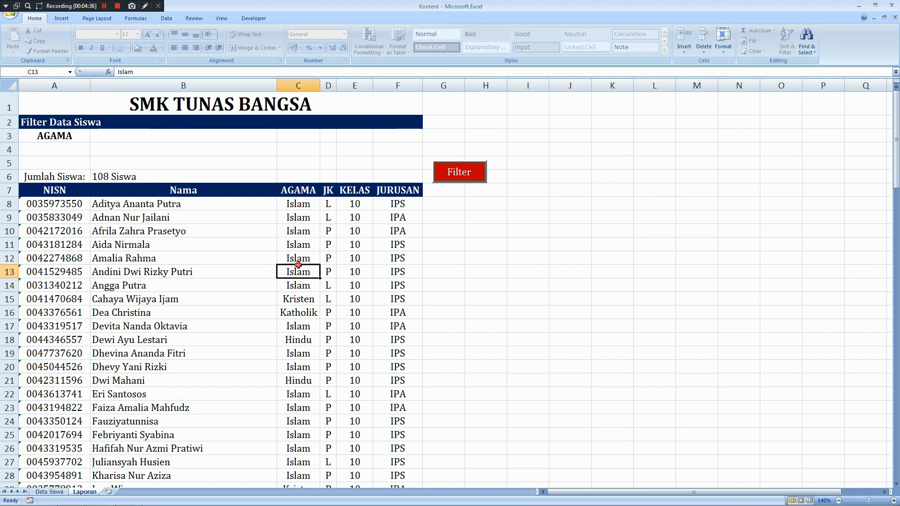
left_click(533, 266)
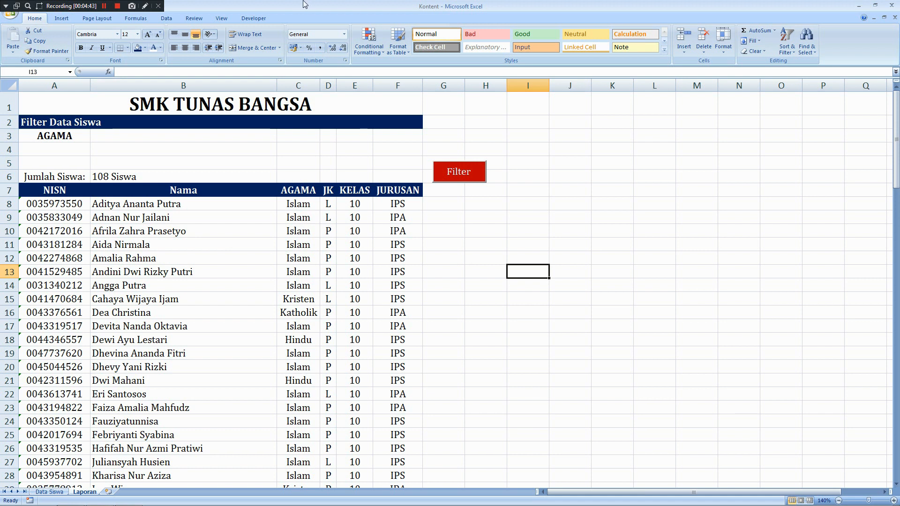
- View the Filter button's code in the Visual Basic editor and return to the Laporan sheet
left_click(249, 19)
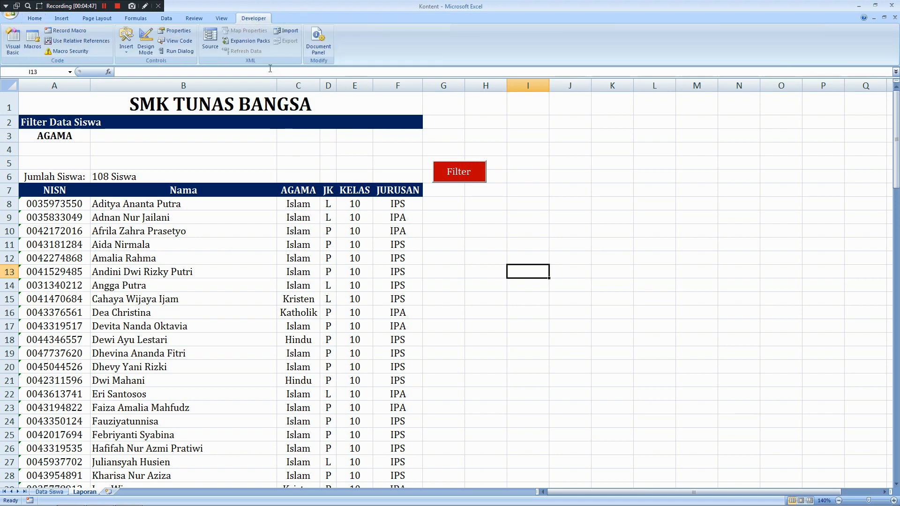
left_click(13, 47)
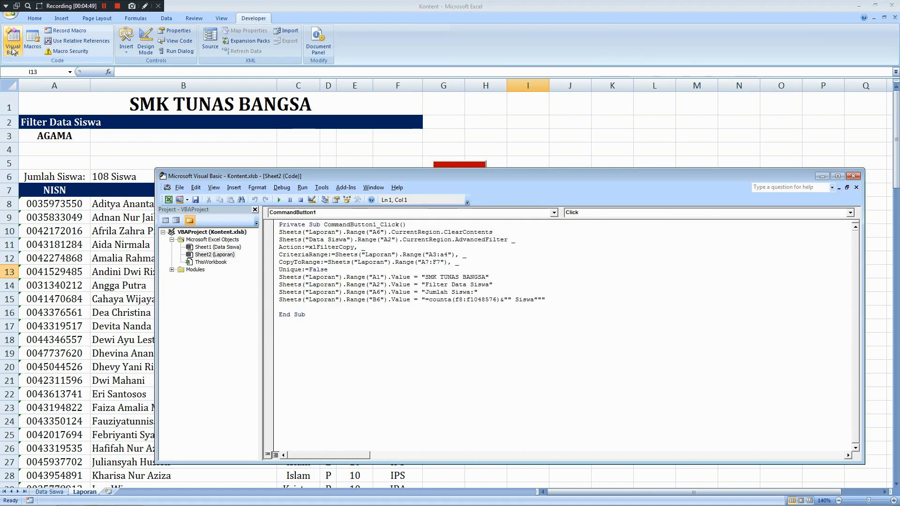
left_click(656, 162)
left_click(493, 285)
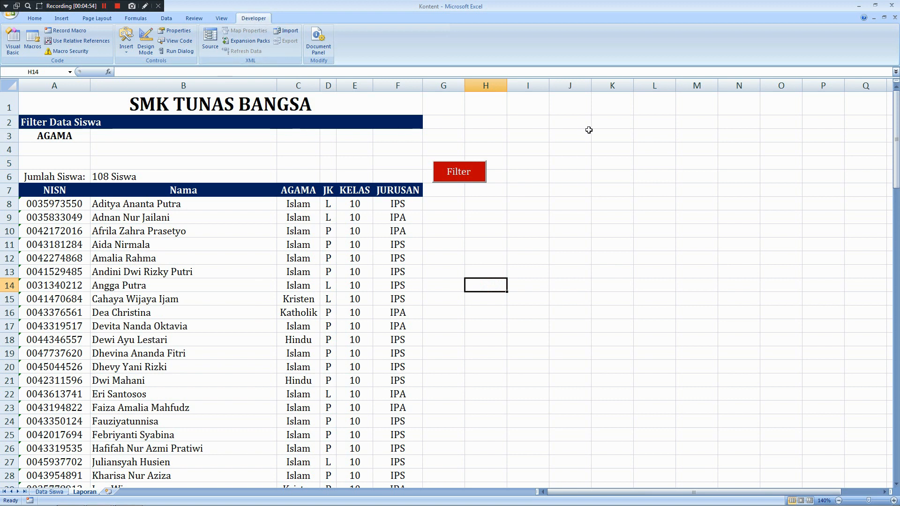
left_click(582, 169)
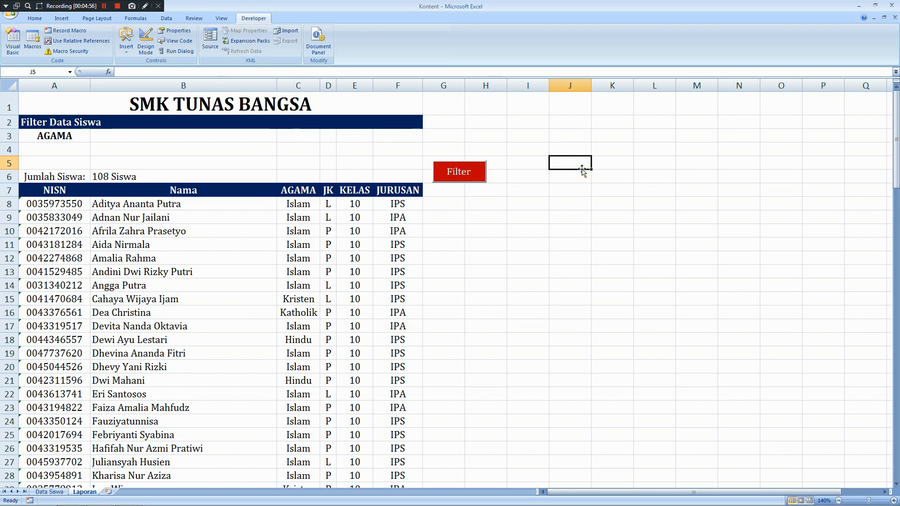
key("alt")
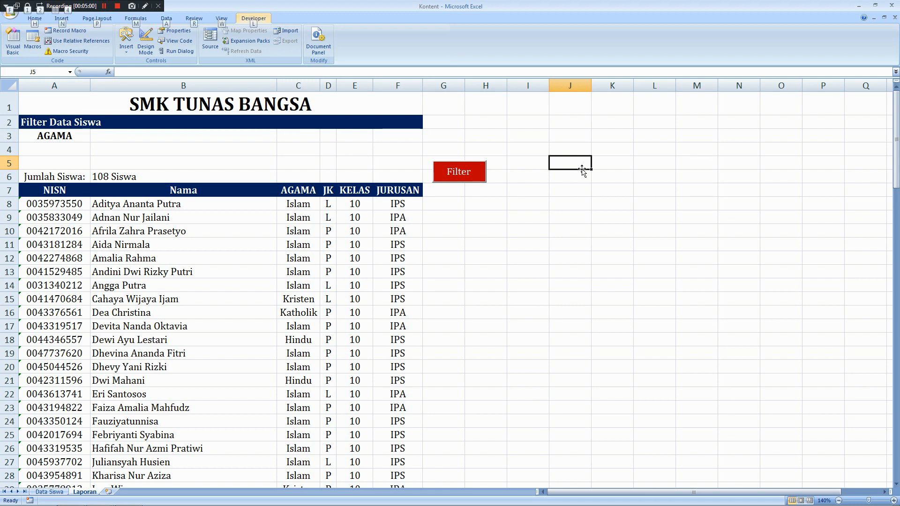
left_click(470, 337)
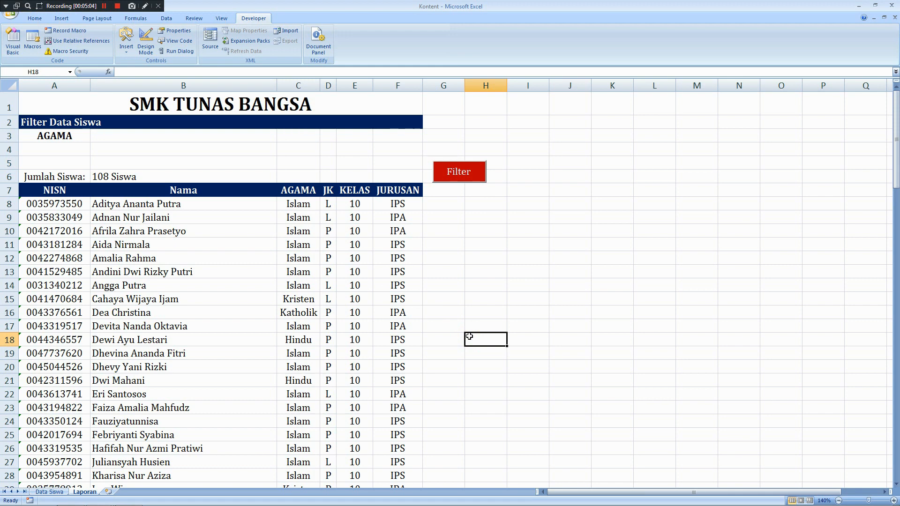
key("ctrl+F11")
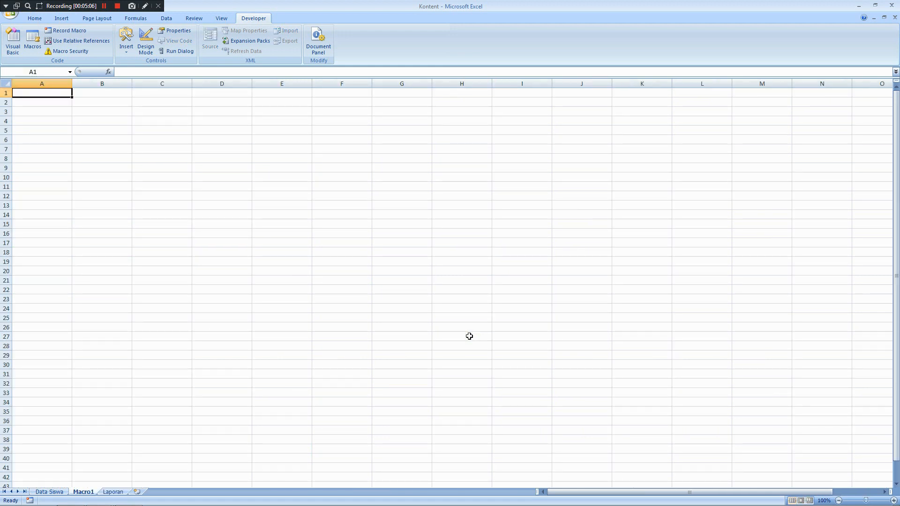
right_click(82, 492)
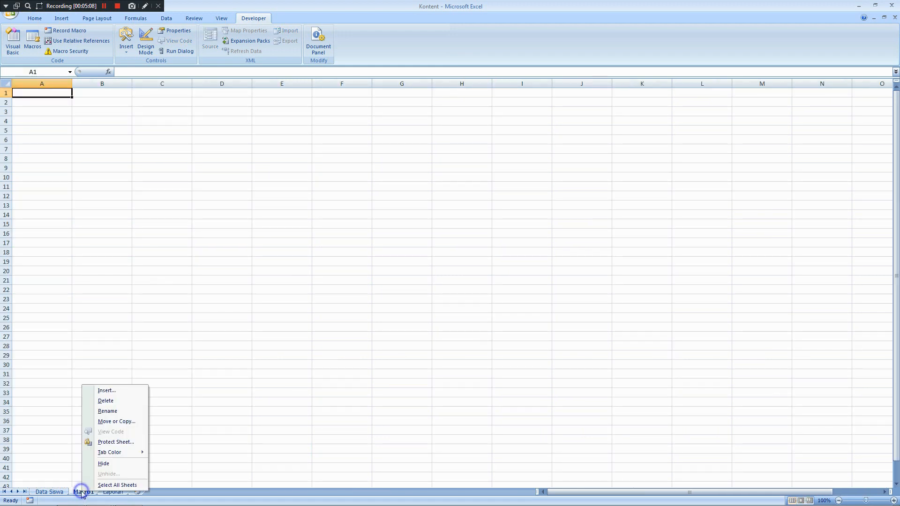
left_click(127, 401)
left_click(432, 281)
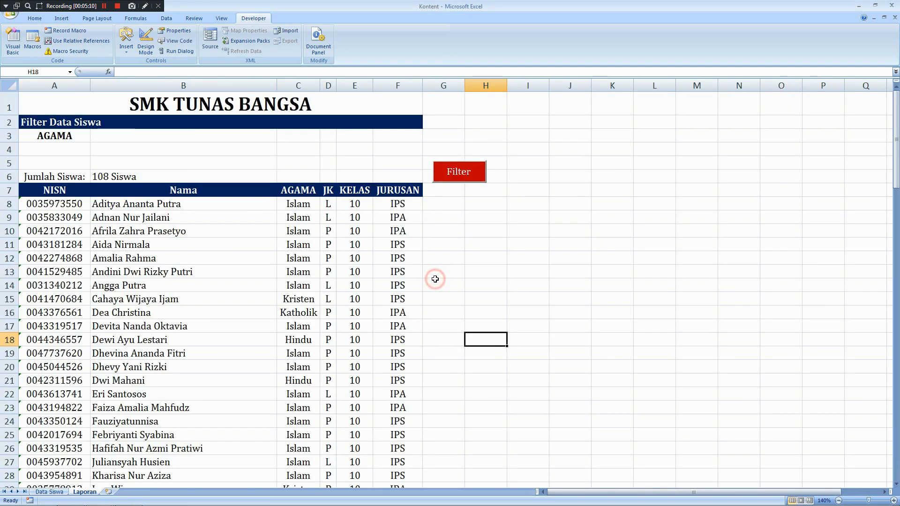
- Open the Visual Basic editor on the Laporan sheet's CommandButton1_Click code and reposition its window over the worksheet
left_click(483, 267)
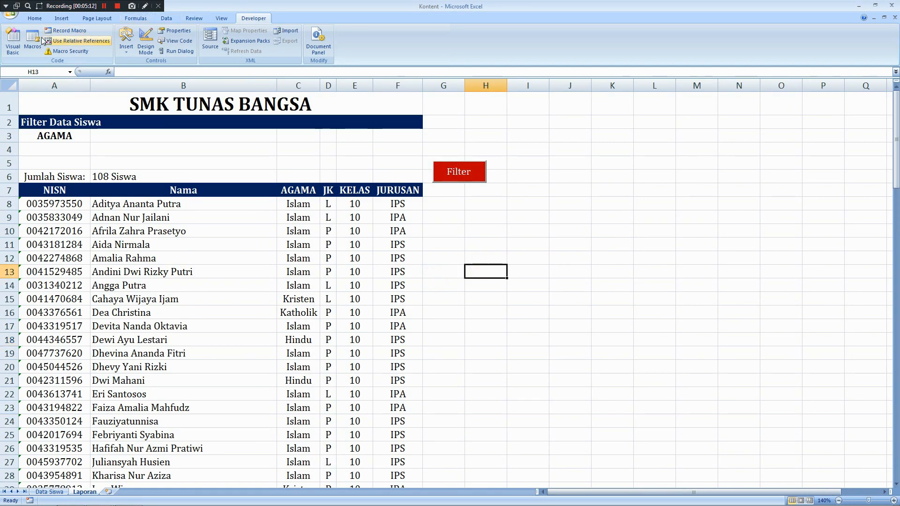
left_click(11, 48)
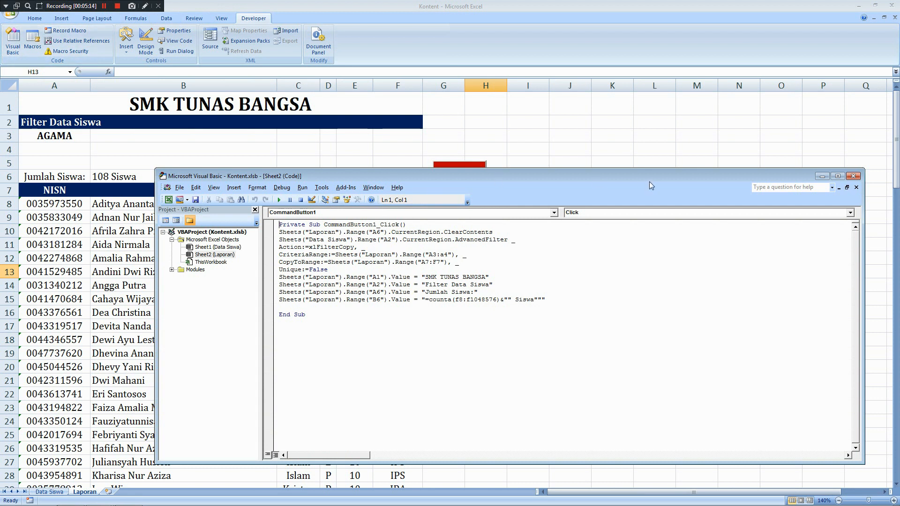
left_click_drag(637, 176, 621, 169)
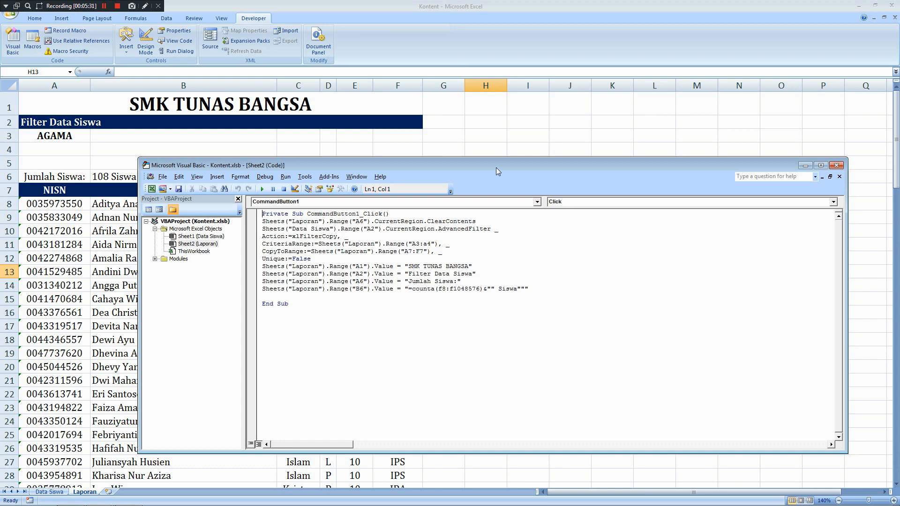
- Move the code window below the report header and change the ClearContents line's range reference to A7
left_click_drag(496, 164, 502, 205)
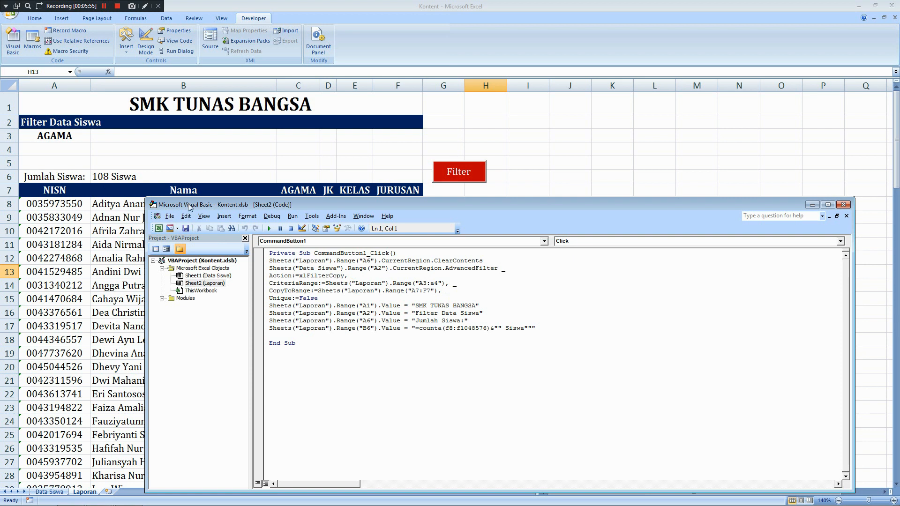
left_click(371, 260)
key("BackSpace")
type("7")
- View the Data Siswa source table and the Laporan report layout referenced by the code, returning to the code window after each
left_click(49, 493)
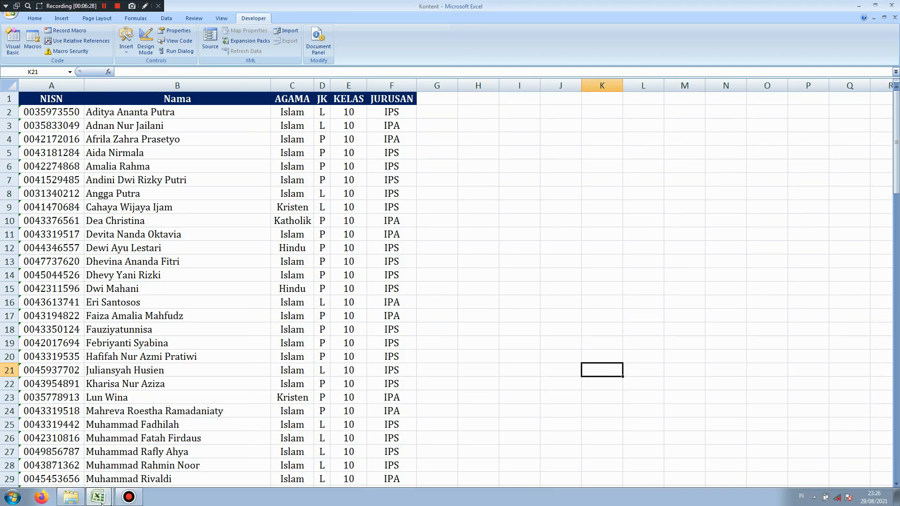
mouse_move(101, 502)
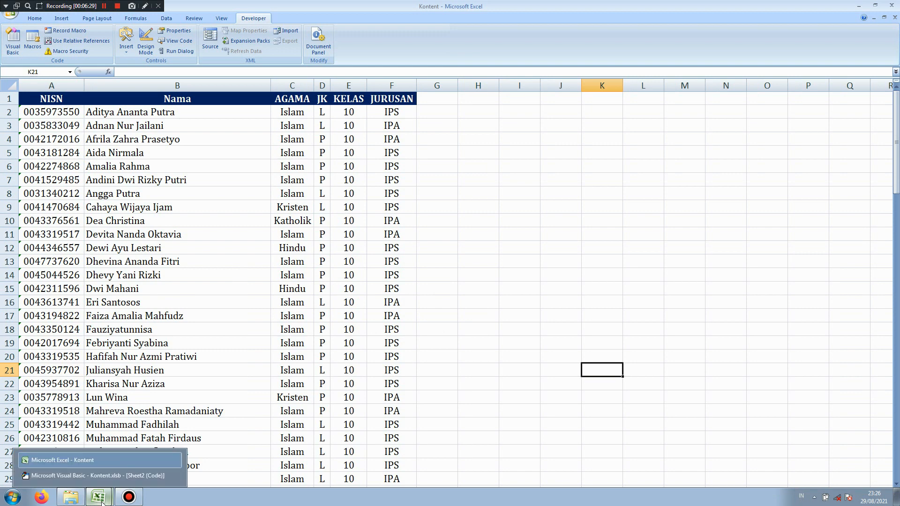
left_click(139, 476)
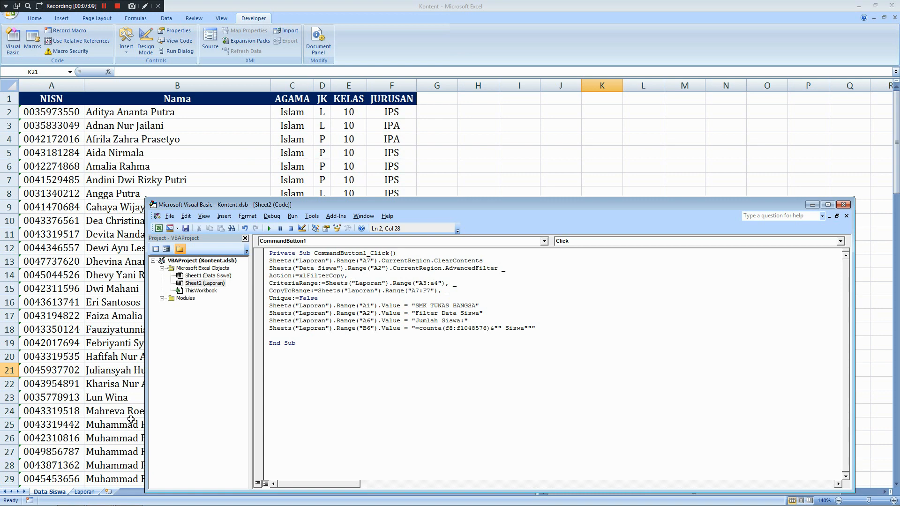
left_click(84, 492)
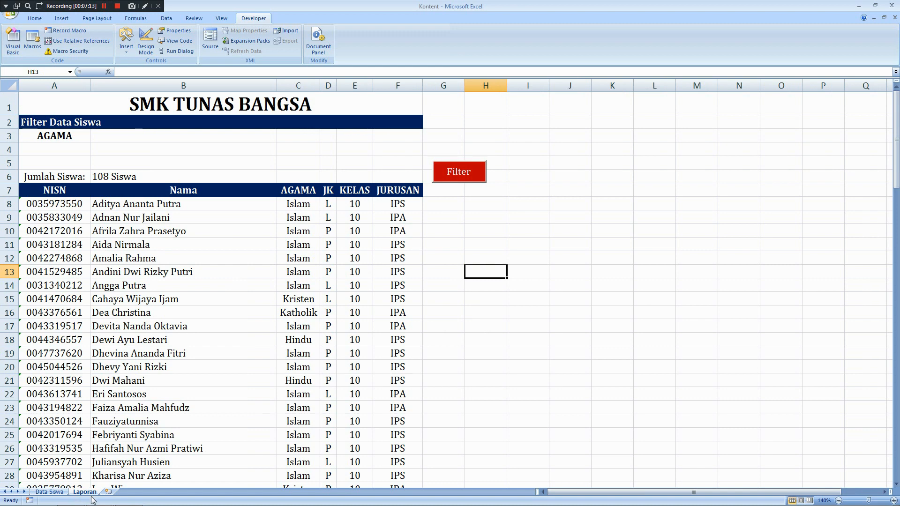
mouse_move(98, 497)
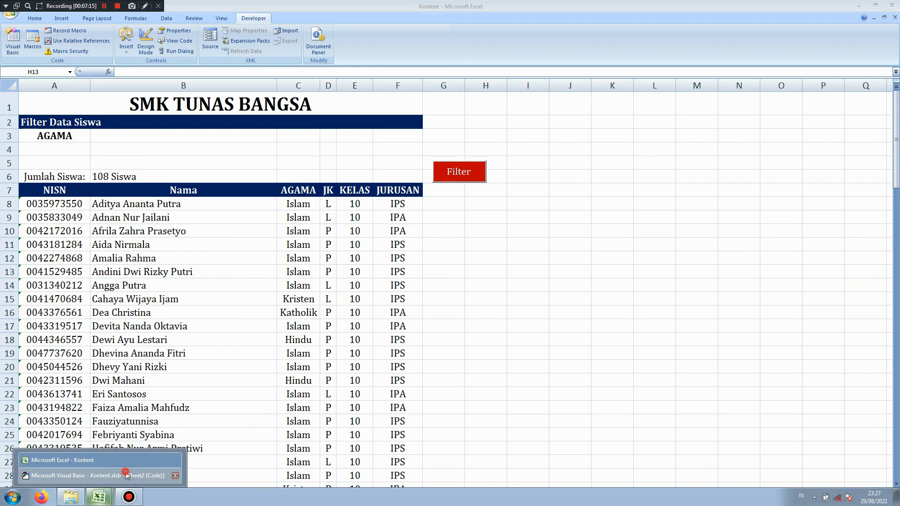
left_click(126, 477)
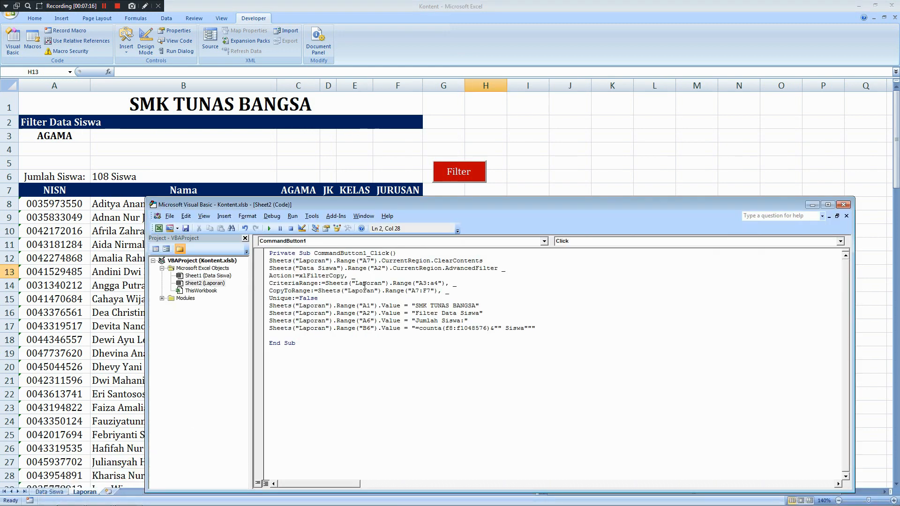
- Change the CriteriaRange reference to A3:A4 in the code and check cells A3 and A4 on the Laporan sheet
left_click(435, 280)
key("BackSpace")
left_click(42, 135)
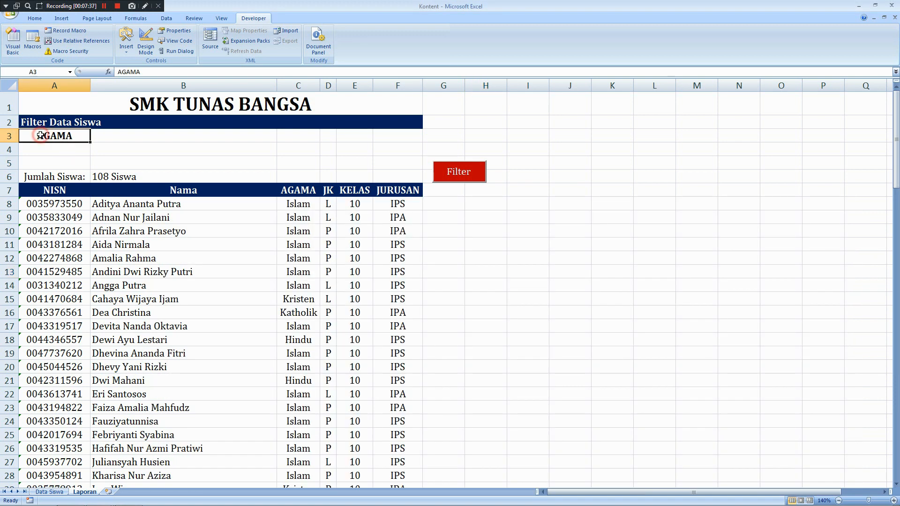
left_click(39, 145)
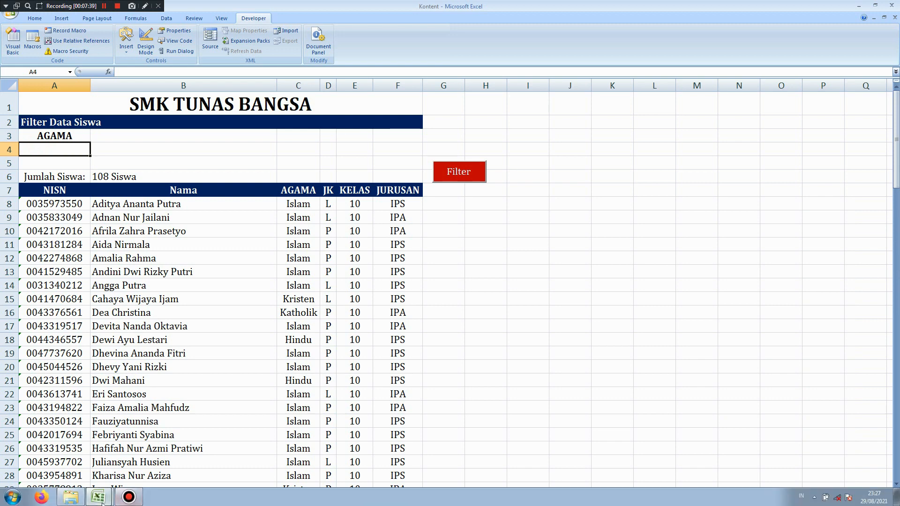
mouse_move(104, 492)
left_click(115, 478)
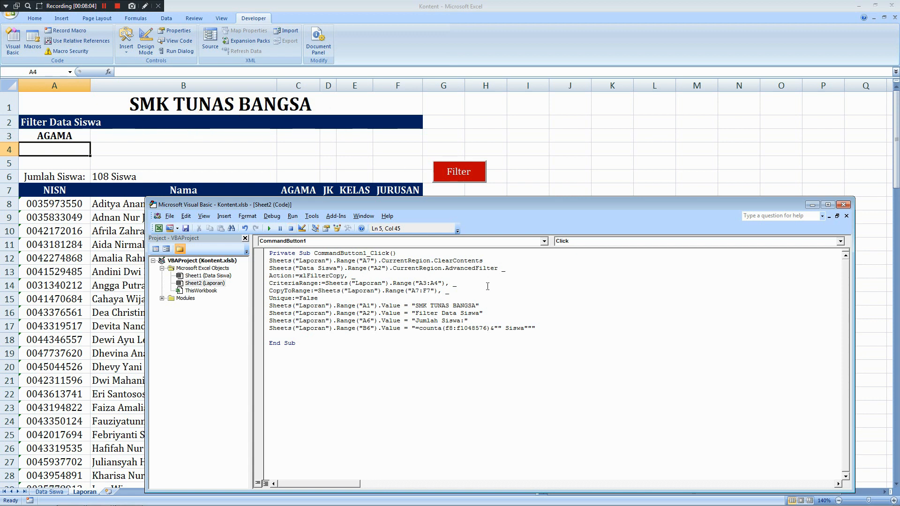
- Replace the A1 title text in the code with "nihiL ohS SUBSCRIBE" and run the macro
left_click_drag(476, 306, 420, 308)
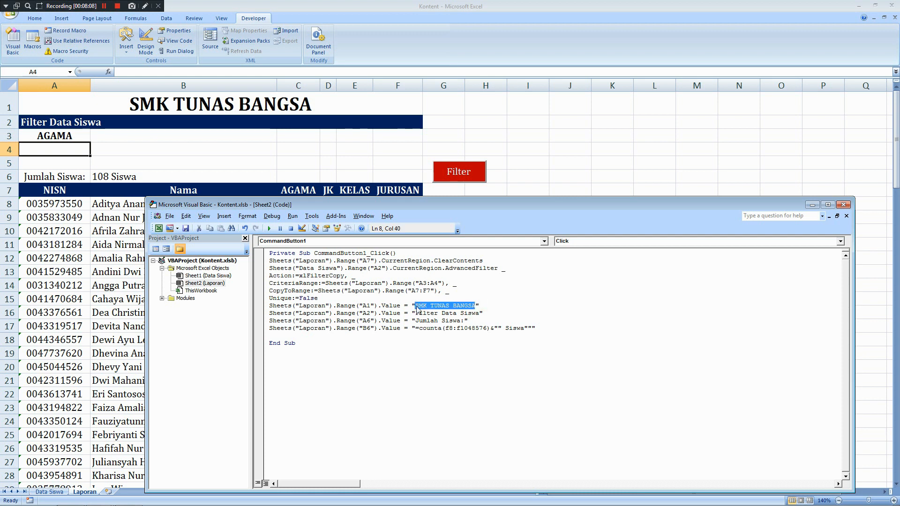
type("nihiL")
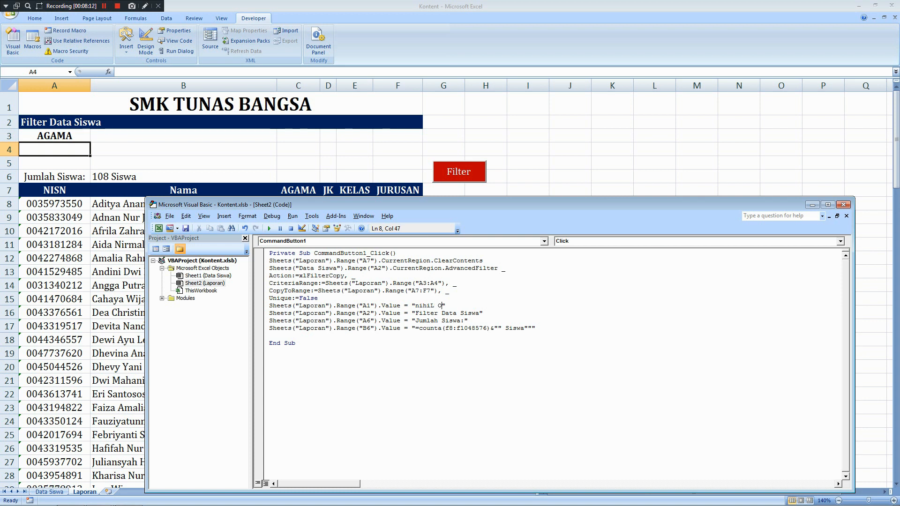
type(" OH")
key("BackSpace")
key("BackSpace")
type("osh")
key("BackSpace")
key("BackSpace")
type("s")
key("BackSpace")
type("S")
key("BackSpace")
type("S SUBSCRIBE")
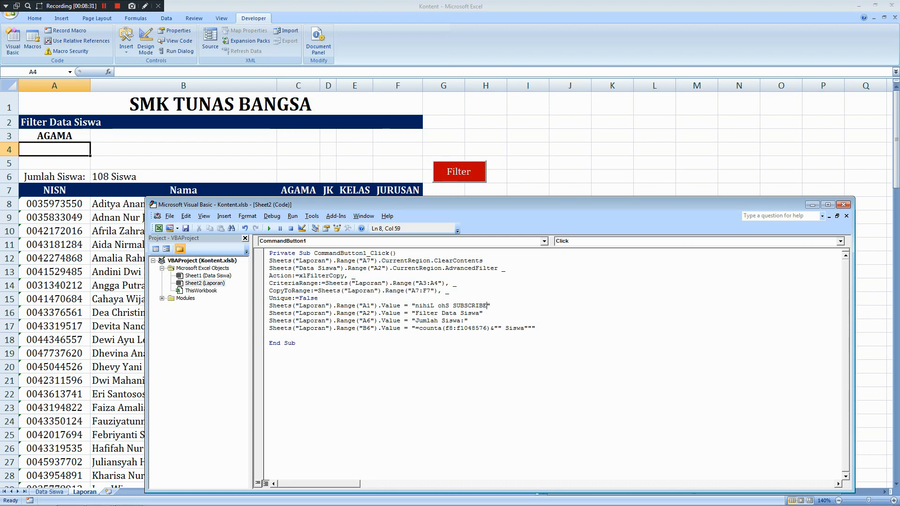
left_click(270, 228)
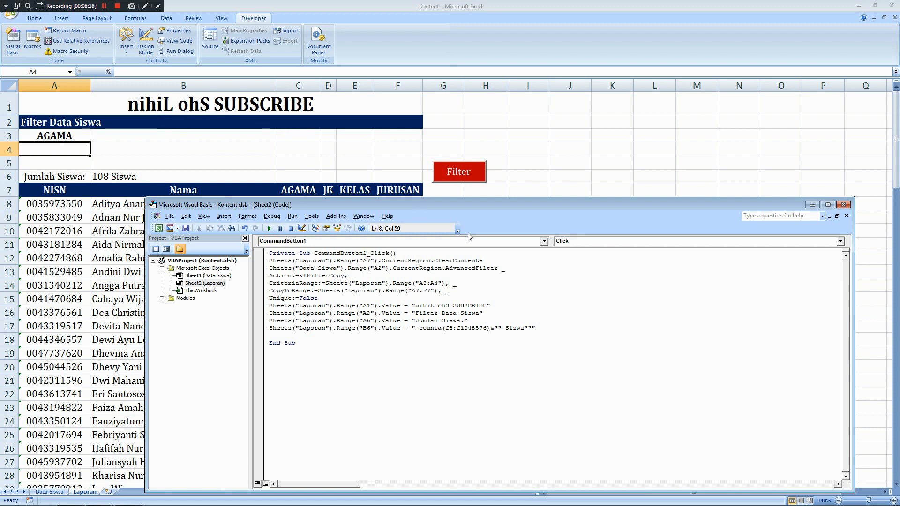
- Set the A1 title text in the code back to "SMK TUNAS BANGSA"
left_click_drag(487, 305, 417, 307)
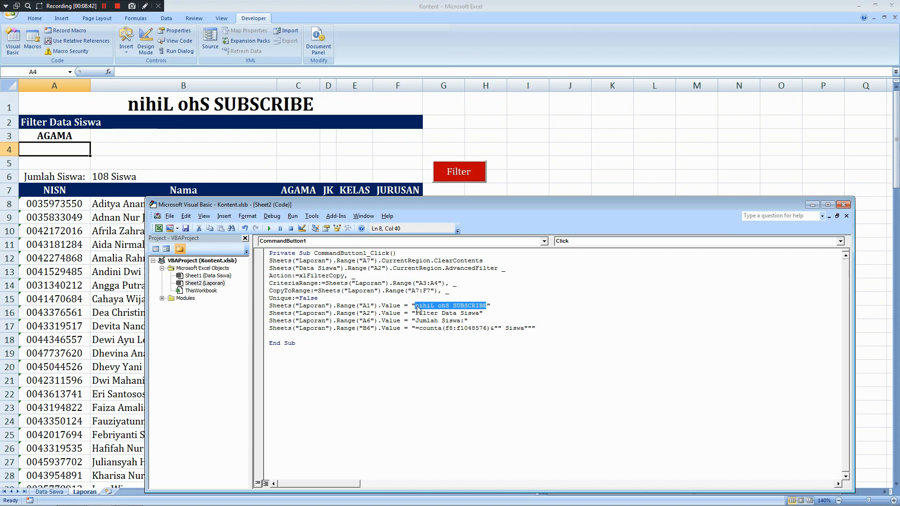
type("SMK ")
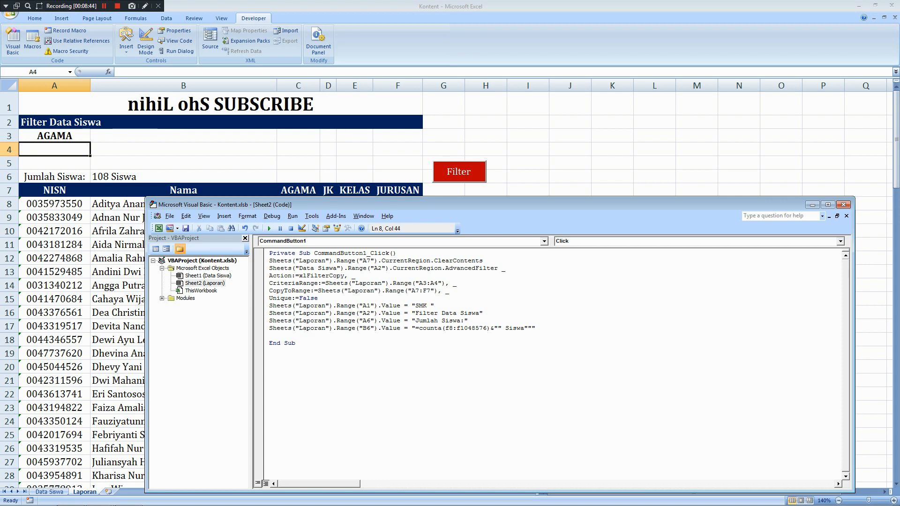
type("TUNAS BANGSA")
- Compare the code line for B6 with the student-count formula in cell B6 of the Laporan sheet
left_click(412, 329)
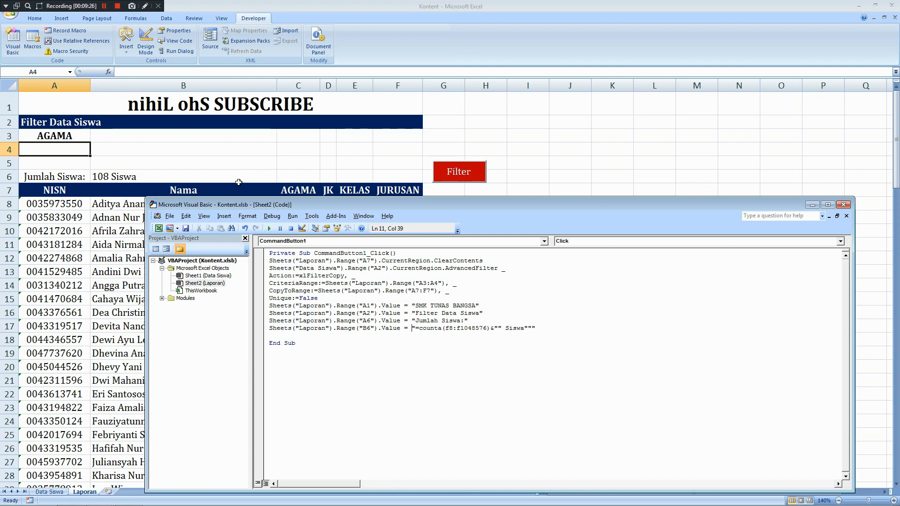
left_click(219, 175)
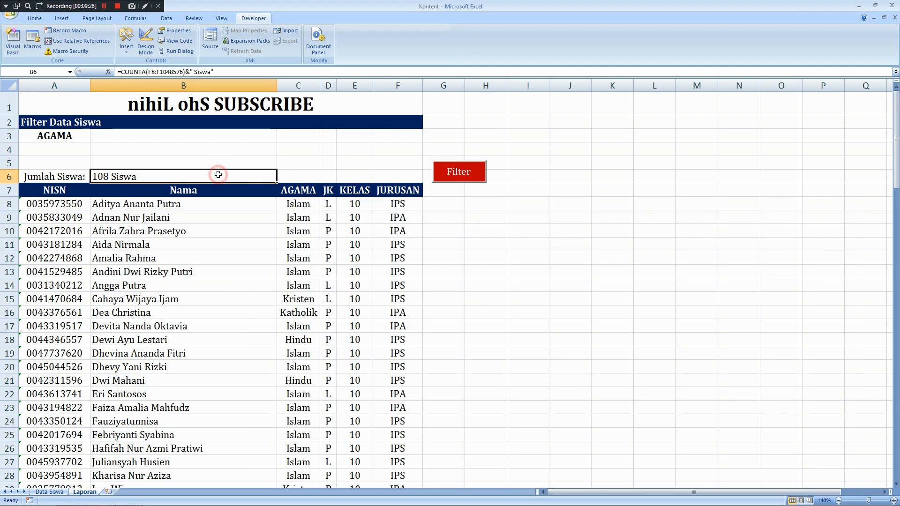
double_click(112, 176)
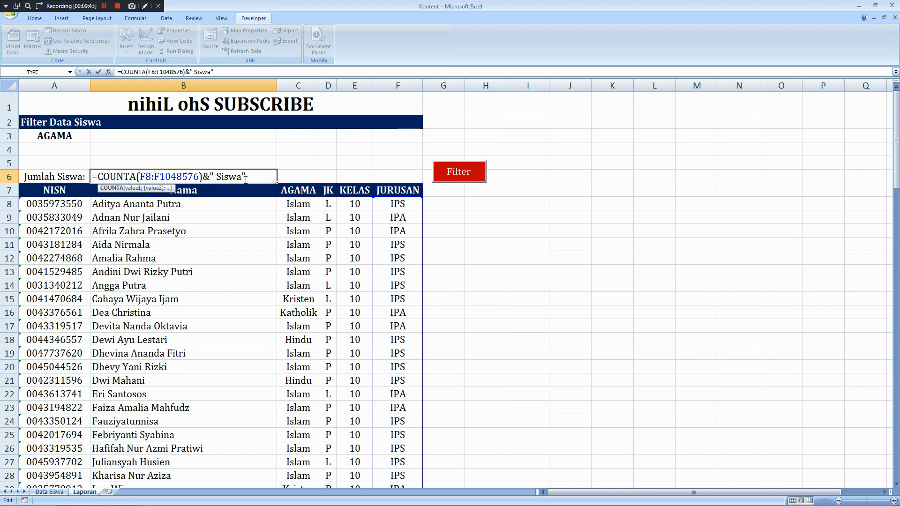
key("Return")
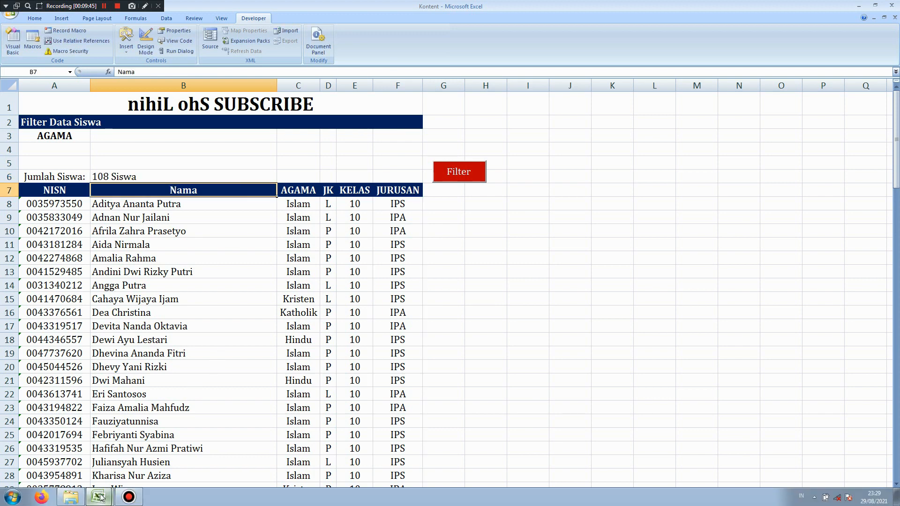
mouse_move(99, 497)
left_click(121, 483)
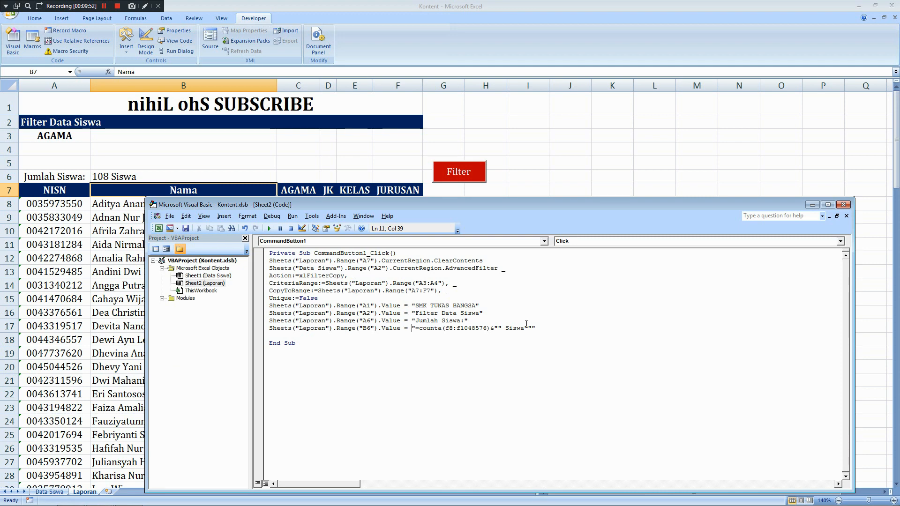
- Enter KRISTEN as the AGAMA criterion in cell A4 of the Laporan sheet and run the filter
left_click(509, 165)
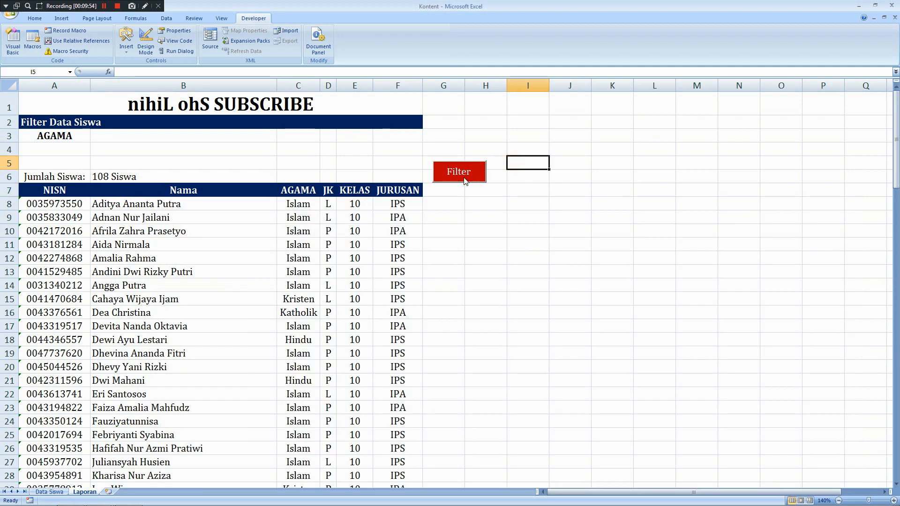
left_click(73, 148)
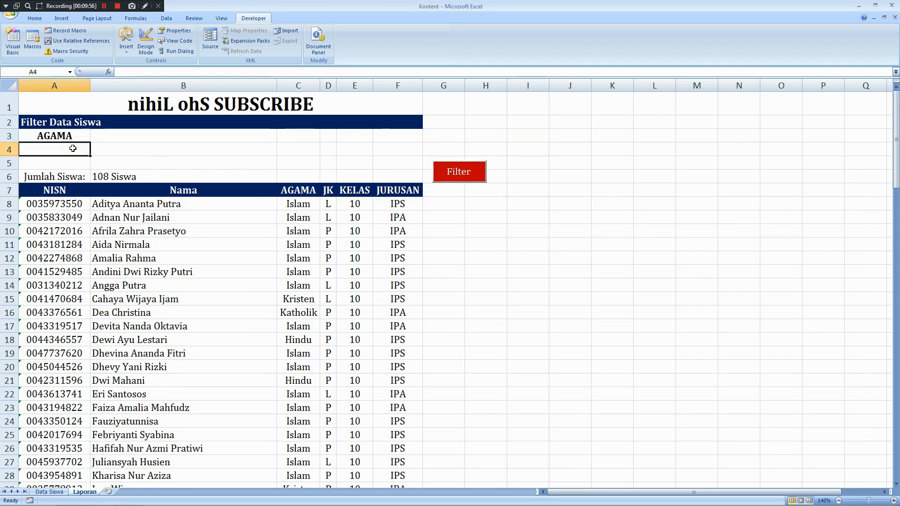
type("KRISTEN")
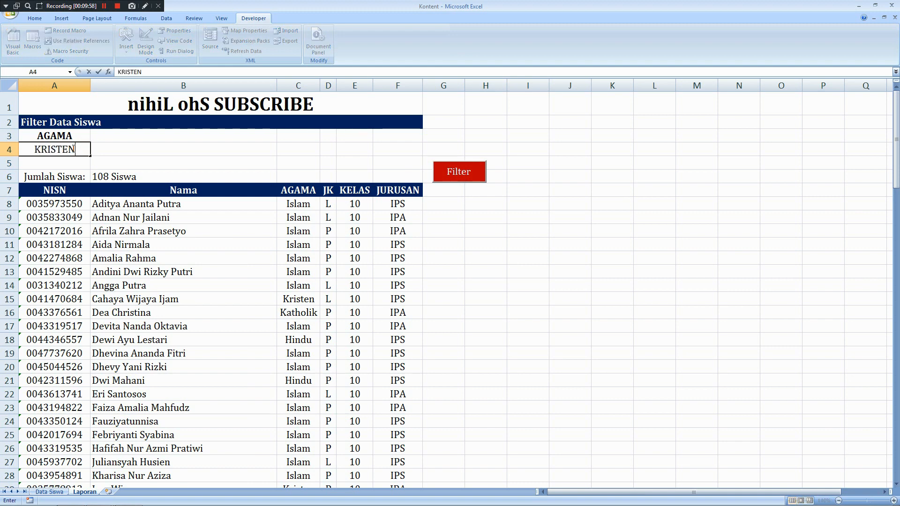
key("Return")
left_click(472, 176)
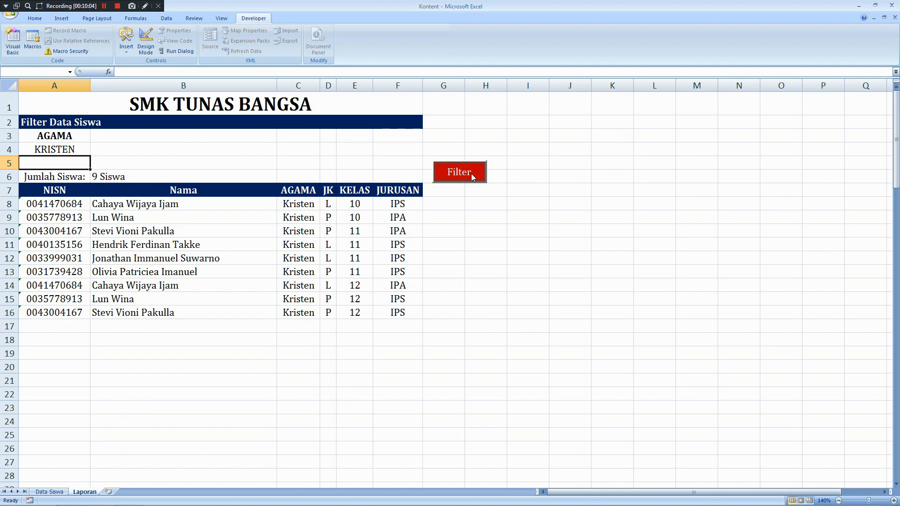
left_click(510, 242)
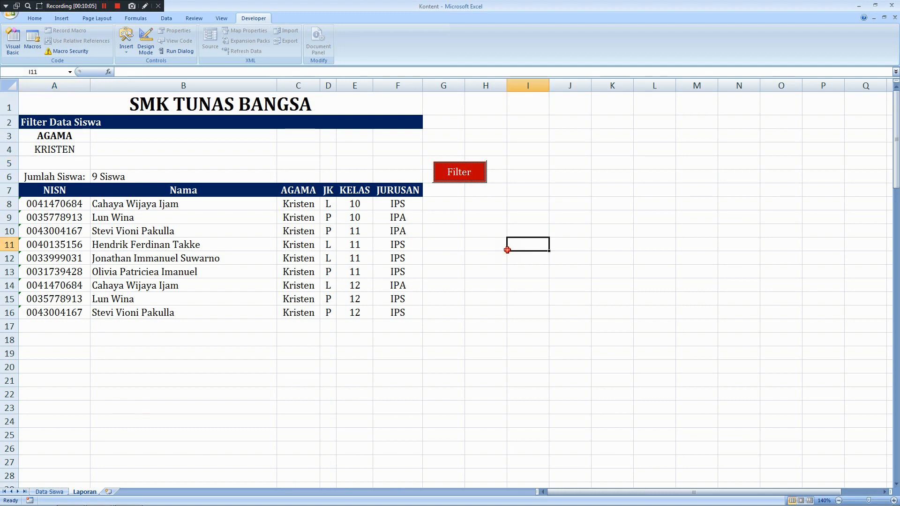
- Change the criteria heading in A3 to JK and the criterion in A4 to L, and run the filter
left_click(53, 145)
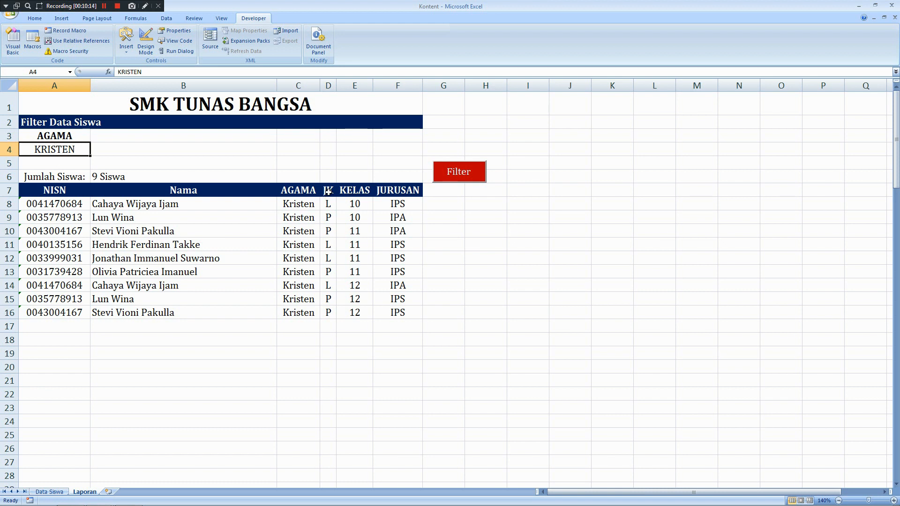
left_click(71, 135)
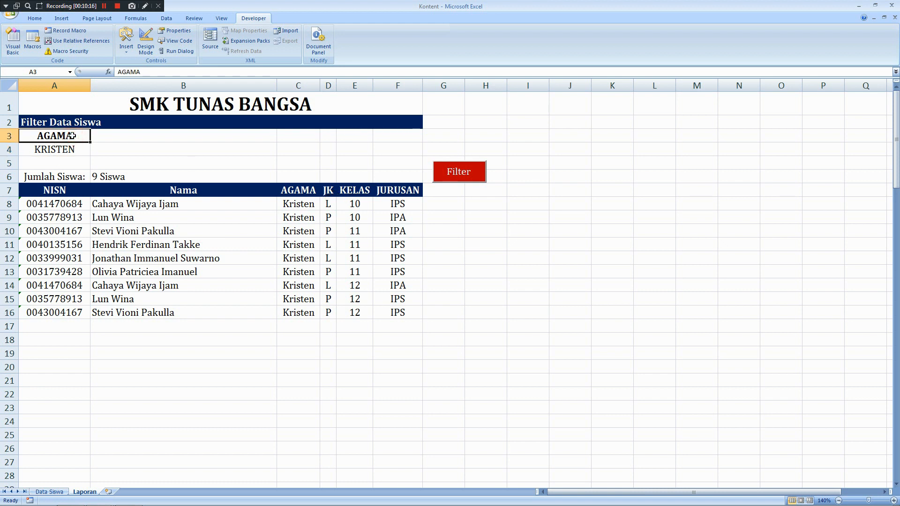
type("JK")
key("Return")
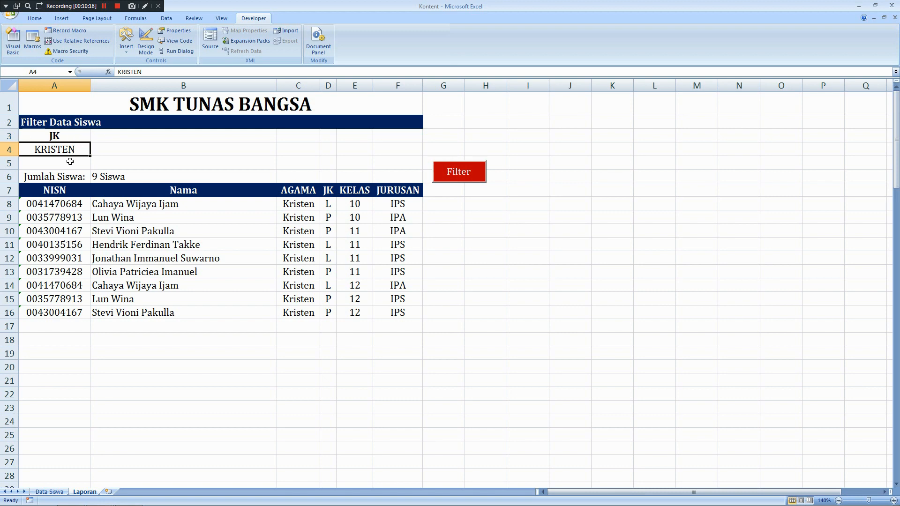
type("L")
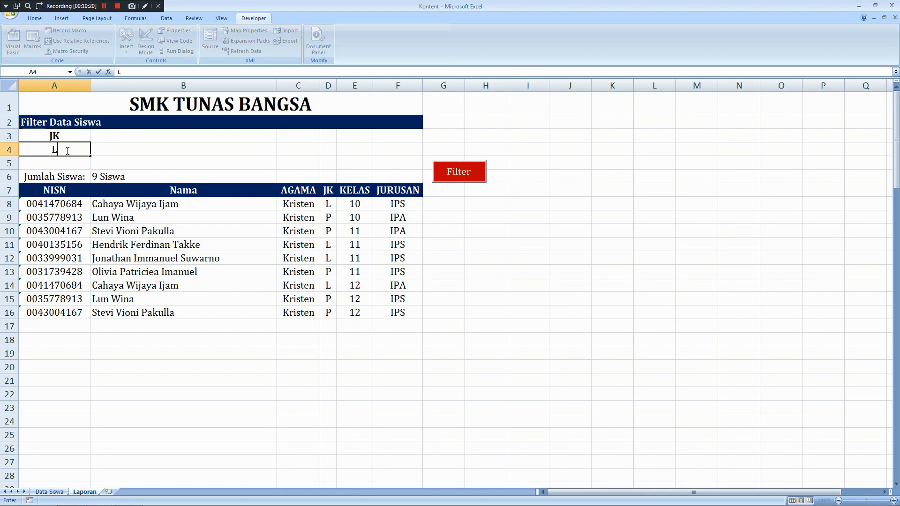
key("Return")
left_click(459, 172)
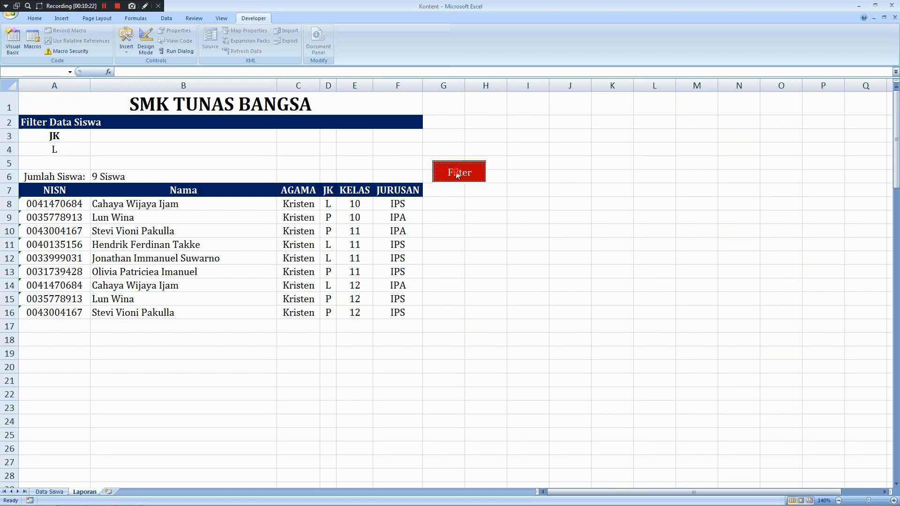
- Check the values in the JK column of the filtered report from row 9 to row 17
left_click(324, 216)
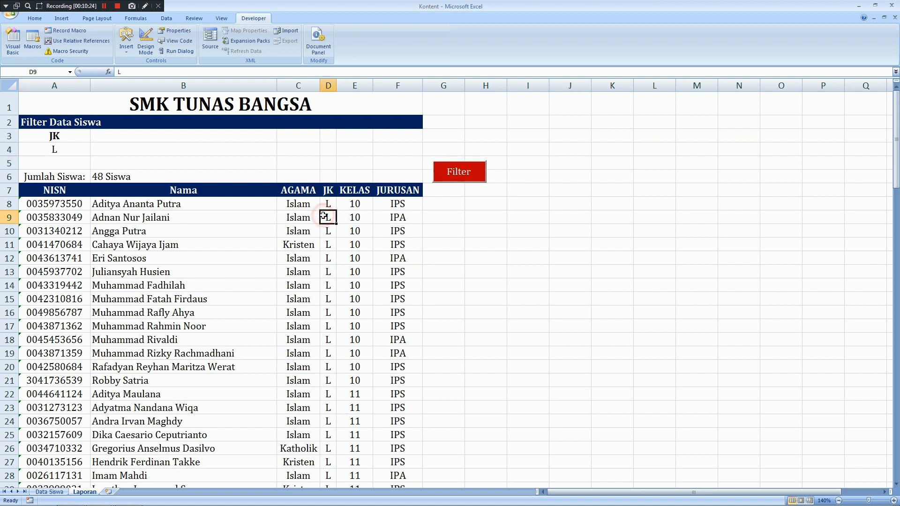
key("Down")
key("Down")
key("Down")
key("Down")
key("Down")
key("Down")
key("Down")
key("Down")
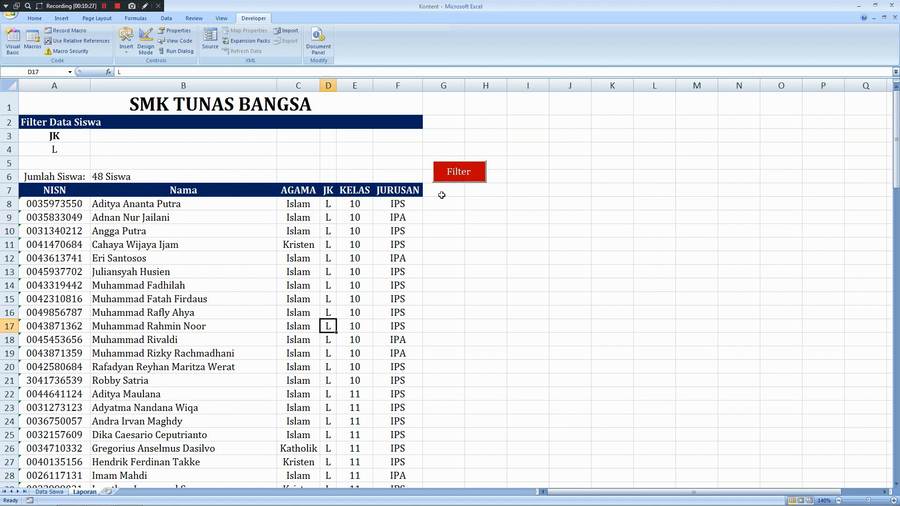
- Freeze the Laporan sheet's panes at cell G8 so the rows through the table header stay fixed
left_click(442, 201)
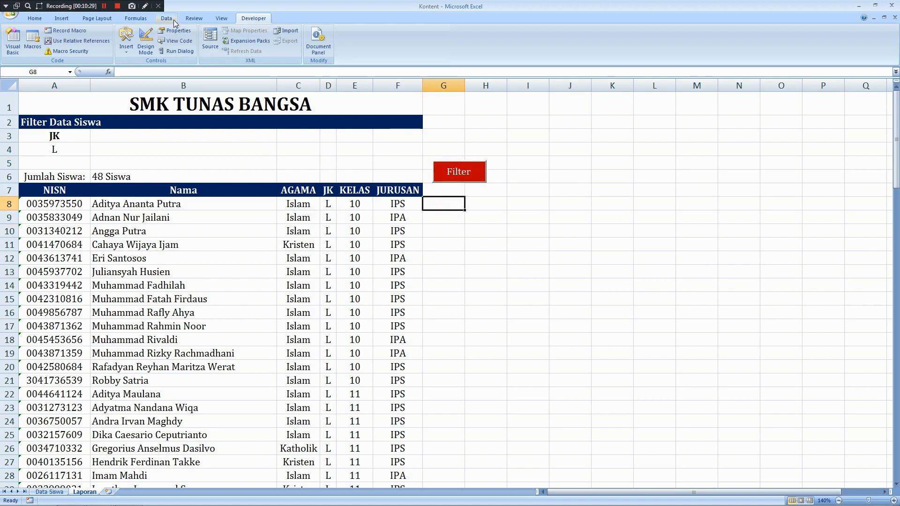
left_click(222, 19)
left_click(335, 49)
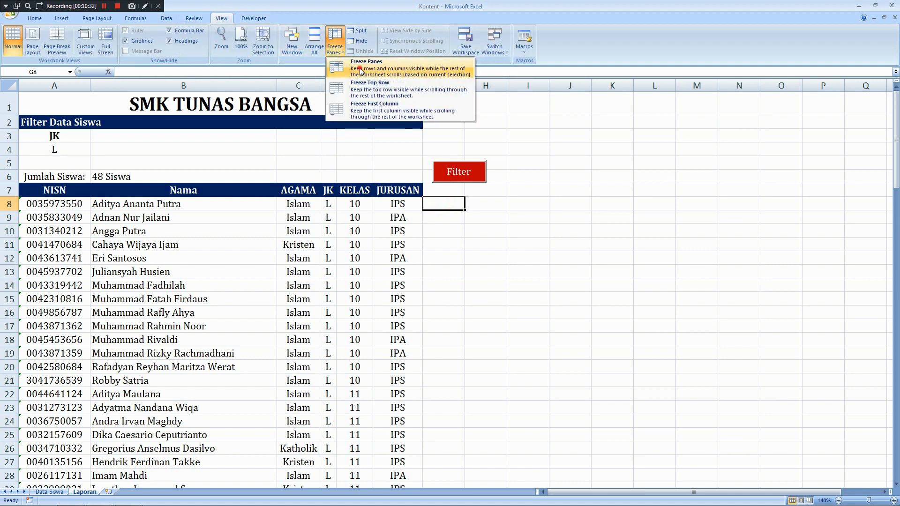
left_click(361, 68)
left_click(528, 285)
- Examine the full list of filtered JK records down to its last row and return to the top of the report
left_click(356, 217)
key("Down")
key("Down")
key("Down")
key("Down")
key("Down")
key("Down")
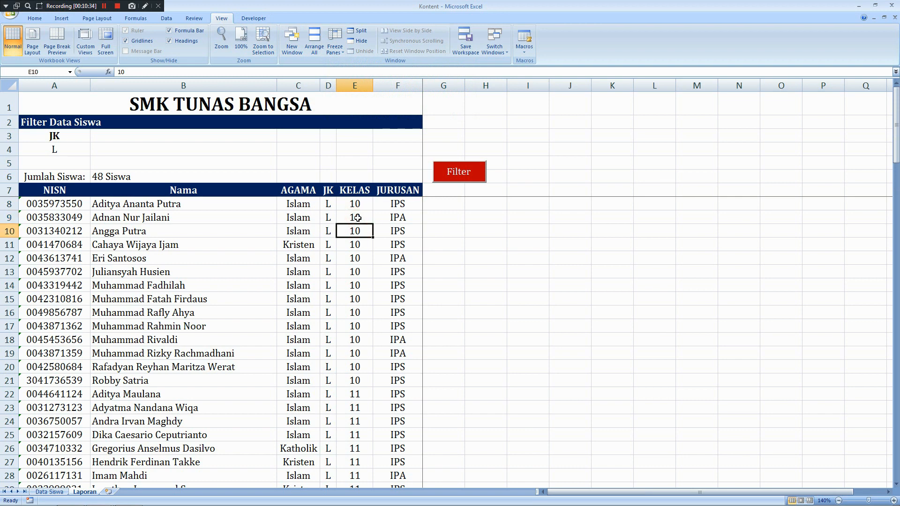
key("Down")
key("Down")
key("Down")
key("Down")
key("Down")
key("Down")
key("Down")
key("Down")
key("Down")
key("Down")
key("Down")
key("Down")
key("Down")
key("Down")
key("Down")
key("Down")
key("Down")
key("Down")
key("Down")
key("Down")
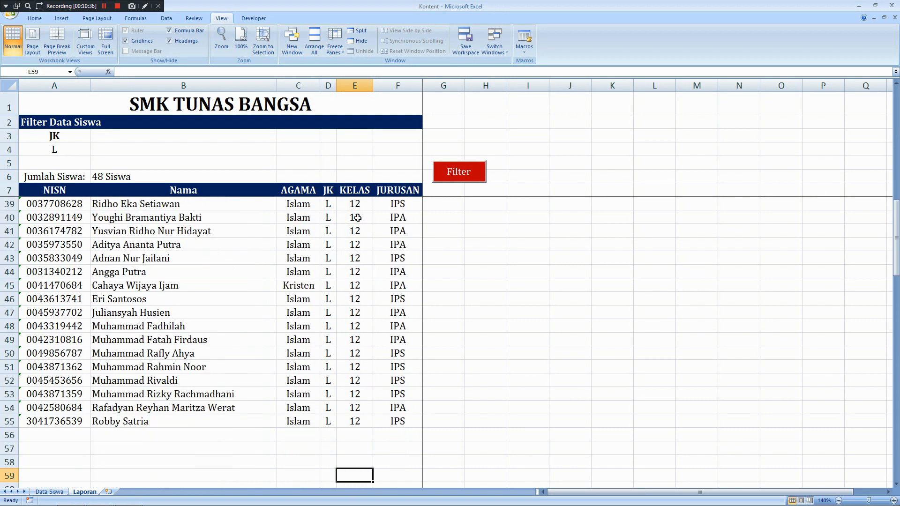
key("Up")
key("Up")
key("Up")
key("Up")
key("Up")
key("Up")
key("Up")
key("Up")
key("Up")
key("Up")
key("Up")
key("Up")
key("Up")
key("Up")
key("Up")
key("Up")
key("Up")
key("Up")
key("Up")
key("Up")
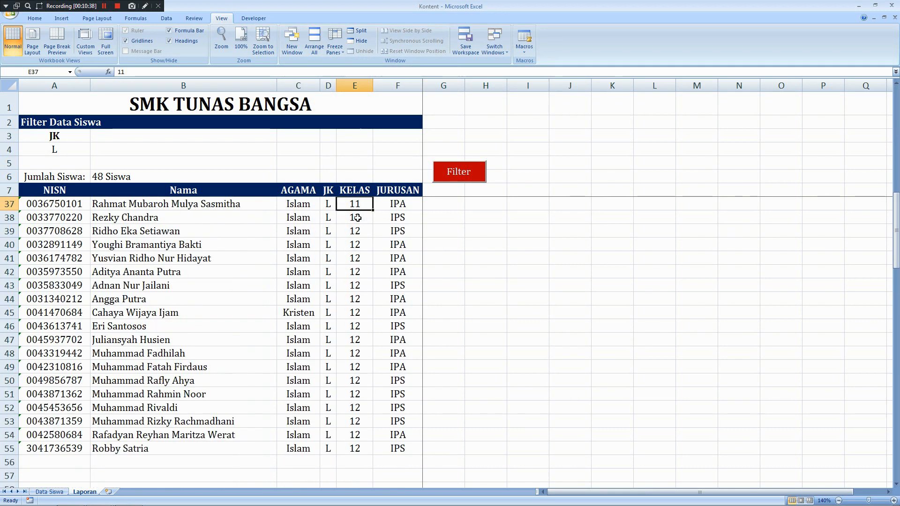
key("Up")
key("Up")
key("Up")
key("Up")
key("Up")
key("Up")
key("Up")
key("Up")
key("Up")
key("Up")
key("Up")
key("Up")
key("Up")
key("Up")
key("Up")
key("Up")
key("Up")
key("Up")
key("Up")
key("Up")
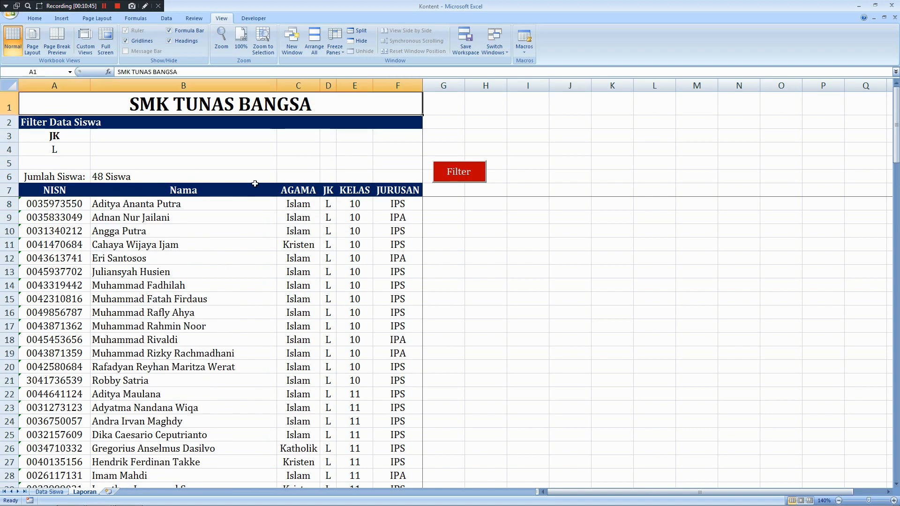
- Set the JK criterion in cell A4 to P and run the filter
left_click(56, 149)
key("BackSpace")
key("Return")
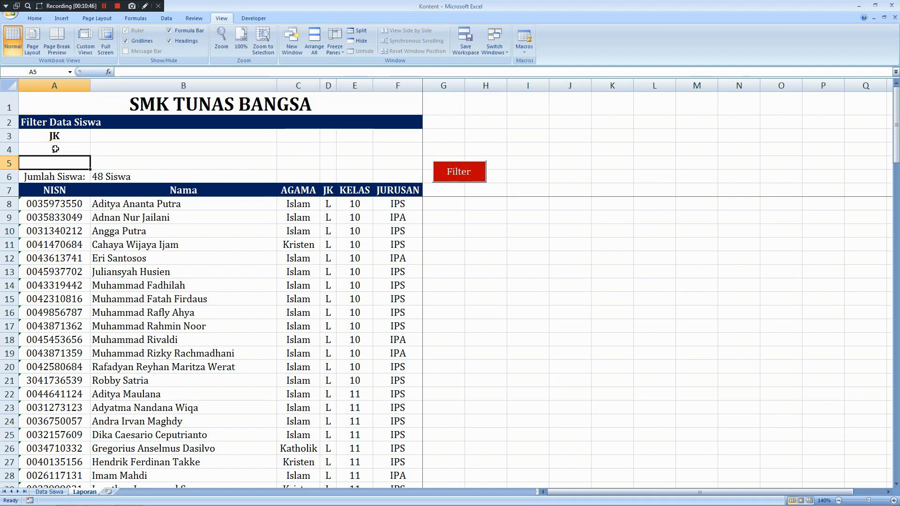
left_click(55, 149)
type("P")
key("Return")
left_click(444, 182)
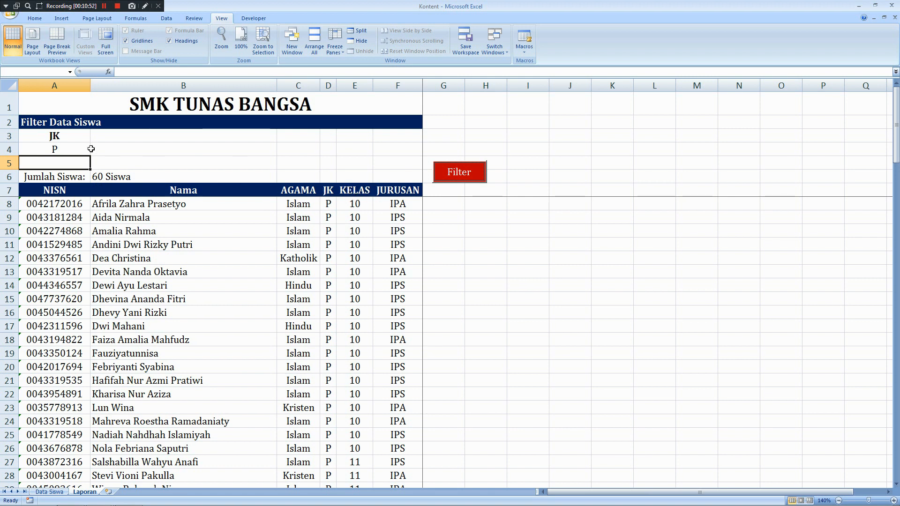
- Change the criteria heading in A3 to KELAS and the criterion in A4 to 10, and run the filter
left_click(67, 137)
type("KELAS")
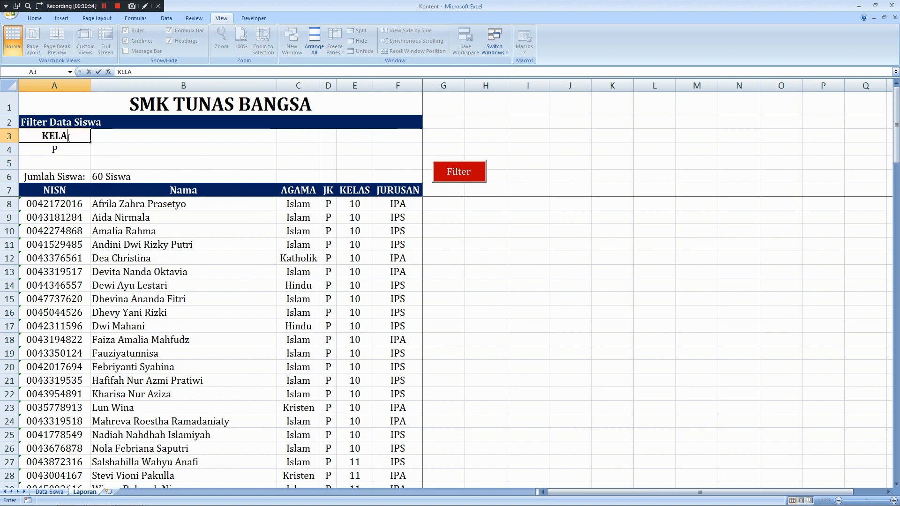
key("Return")
type("1")
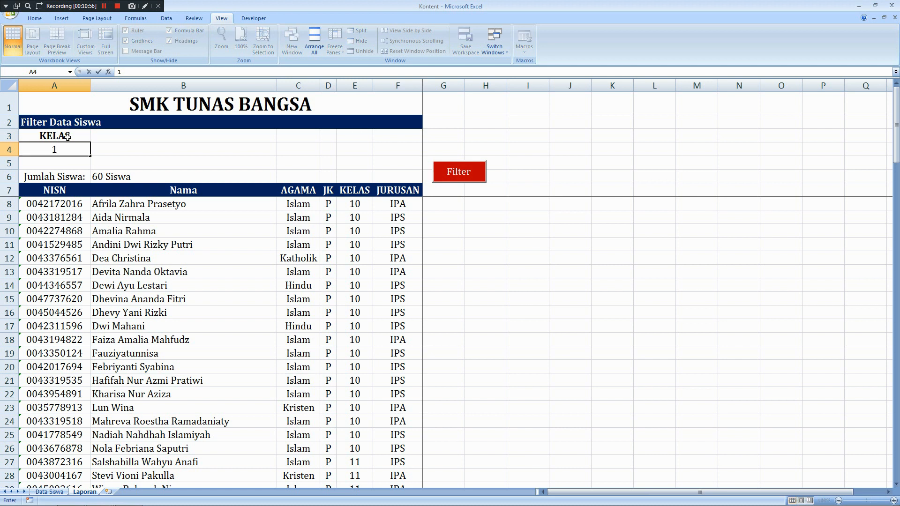
type("0")
key("Return")
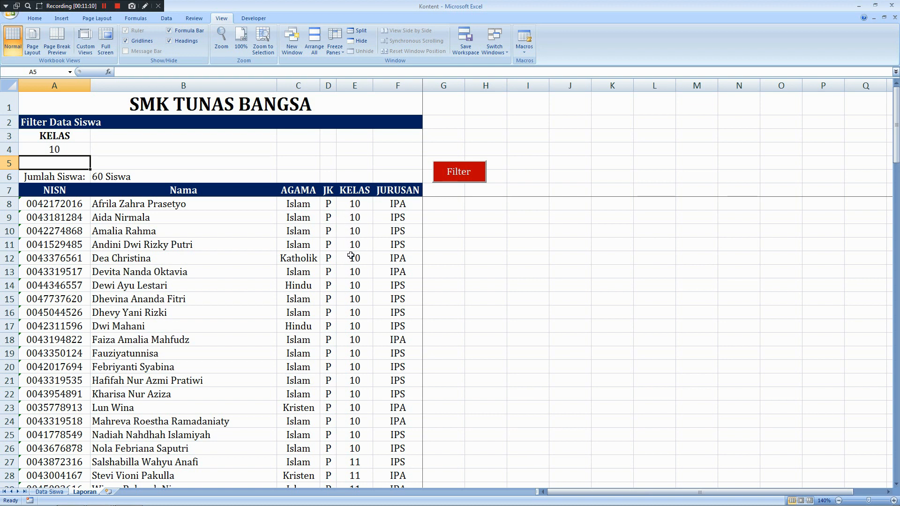
left_click(455, 180)
- Examine the records filtered for class 10 down to the end of the list
left_click(300, 232)
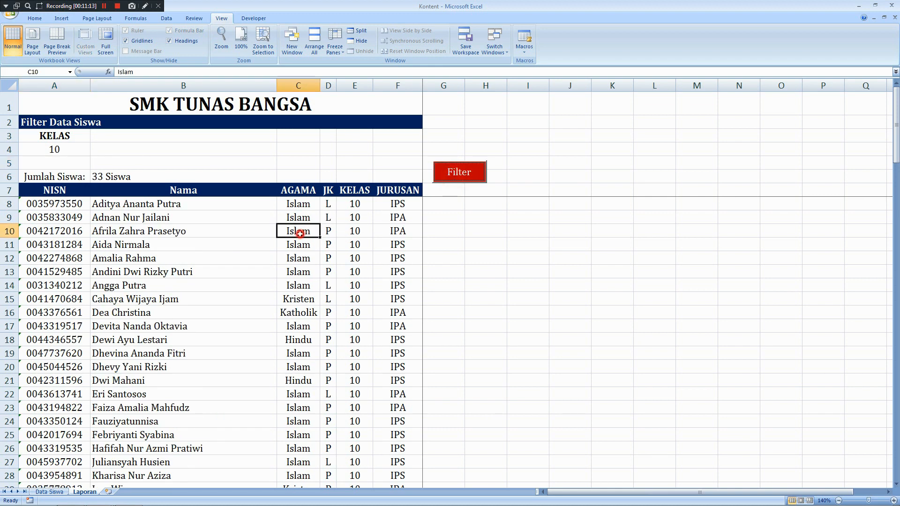
left_click(268, 263)
key("Down")
key("Down")
key("Down")
key("Down")
key("Down")
key("Down")
key("Down")
key("Down")
key("Down")
key("Down")
key("Down")
key("Down")
key("Down")
key("Down")
key("Down")
key("Down")
key("Down")
key("Down")
key("Down")
key("Down")
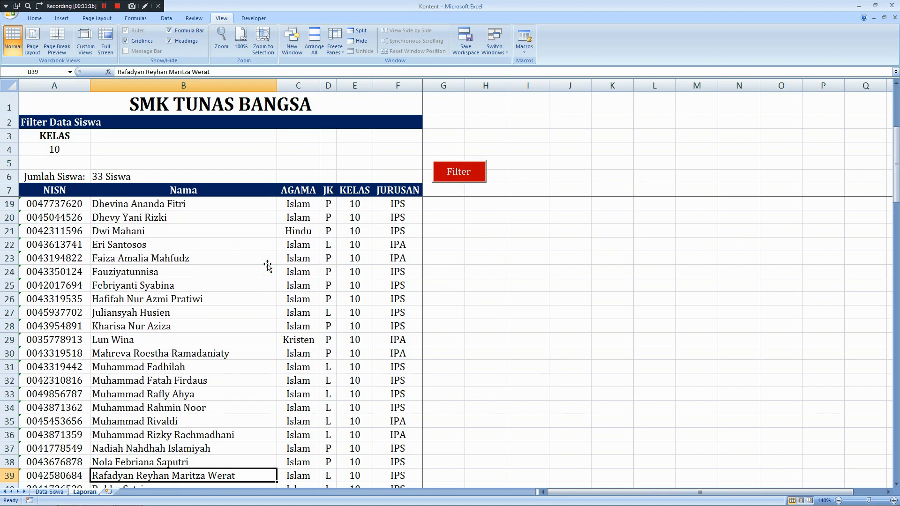
key("Down")
key("Down")
key("Down")
key("Down")
key("Down")
key("Down")
key("Down")
key("Down")
key("Down")
key("Down")
key("Down")
key("Down")
key("Down")
- Set the KELAS criterion in A4 to 11, run the filter, and check the KELAS column of the report
left_click(55, 149)
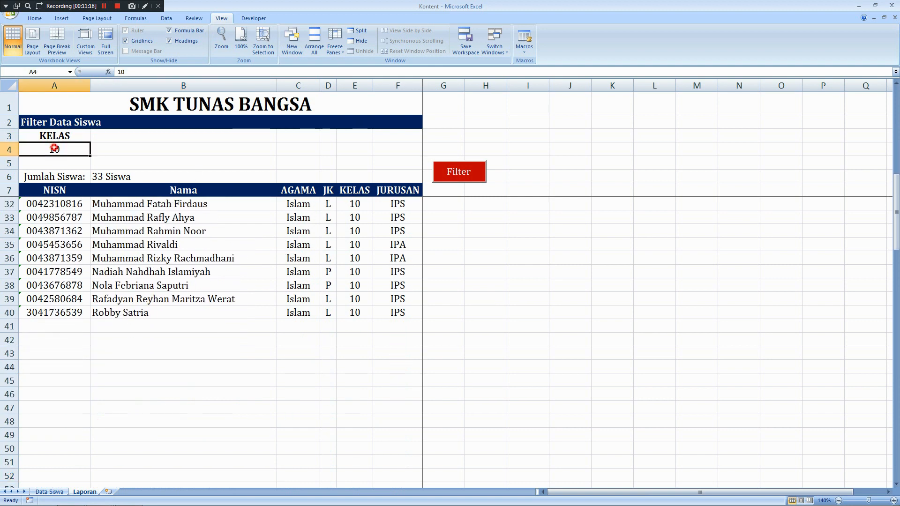
type("11")
key("Return")
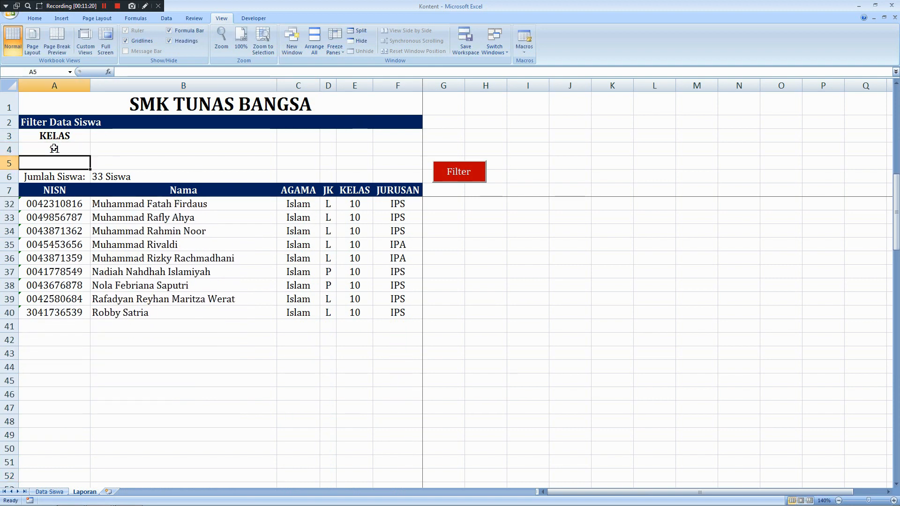
left_click(442, 171)
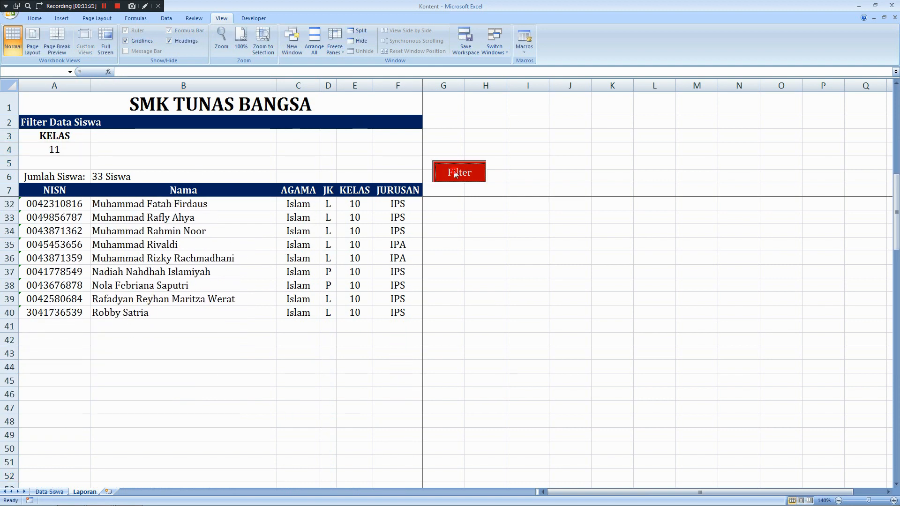
left_click(365, 183)
key("Down")
key("Down")
key("Down")
key("Down")
key("Down")
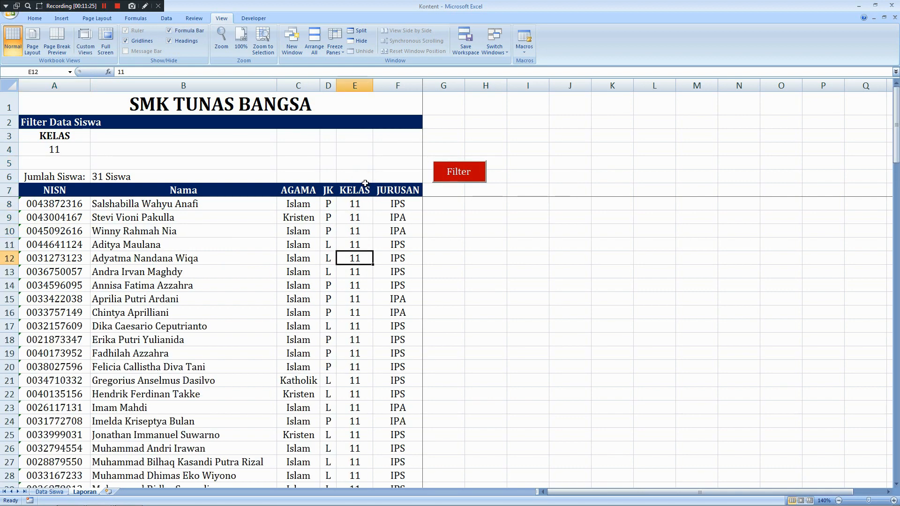
- Change the criteria heading in A3 to JURUSAN, clear the criterion in A4, and run the filter
left_click(53, 135)
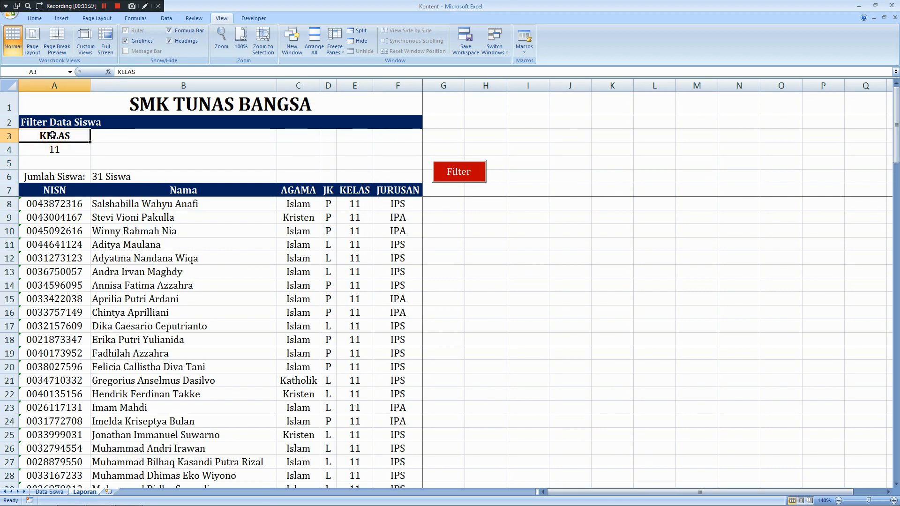
type("JURUSAN")
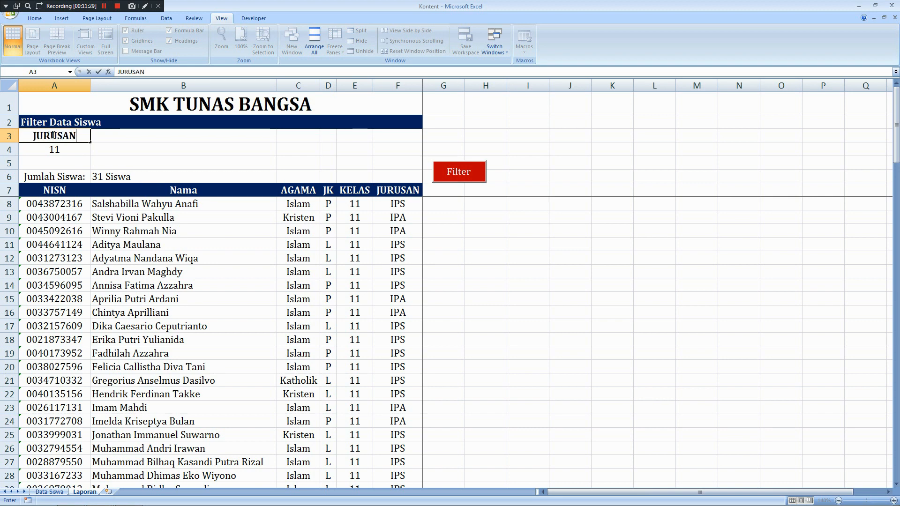
key("Return")
key("Delete")
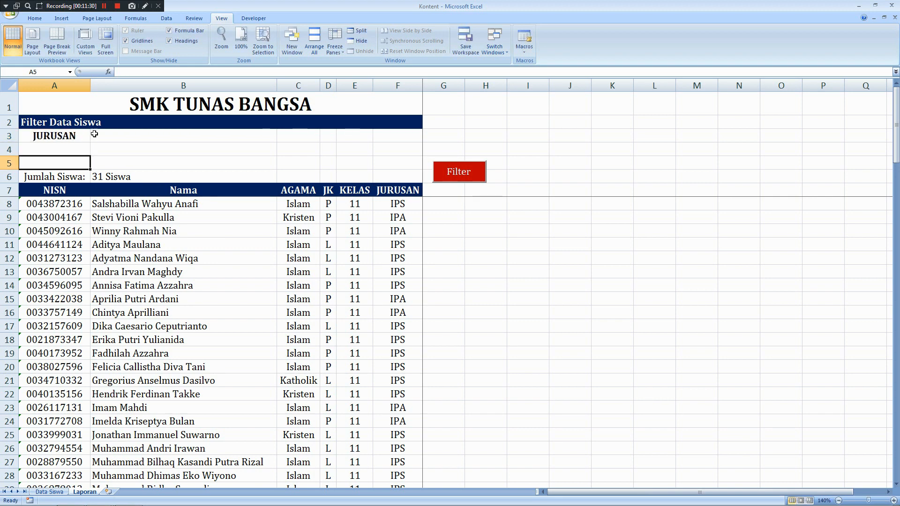
left_click(482, 169)
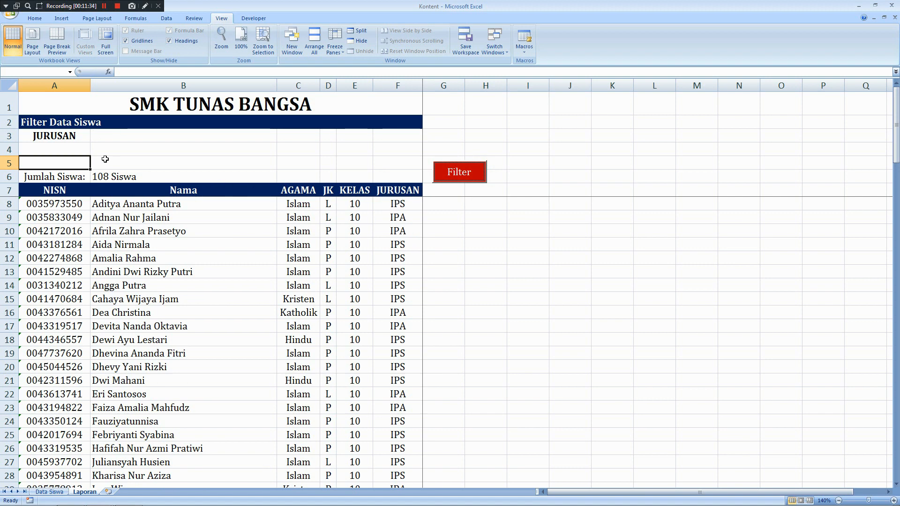
- Enter IPS as the JURUSAN criterion in cell A4 and run the filter
left_click(75, 147)
type("IPS")
key("Return")
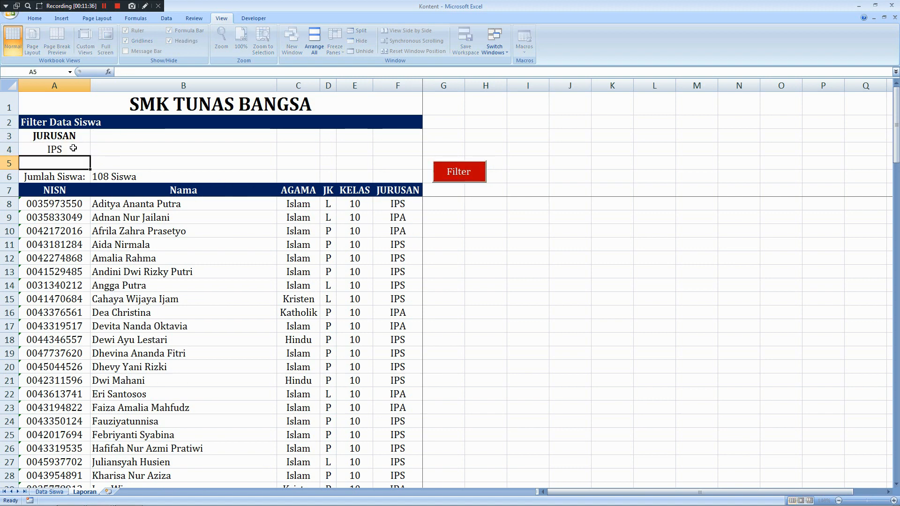
left_click(463, 181)
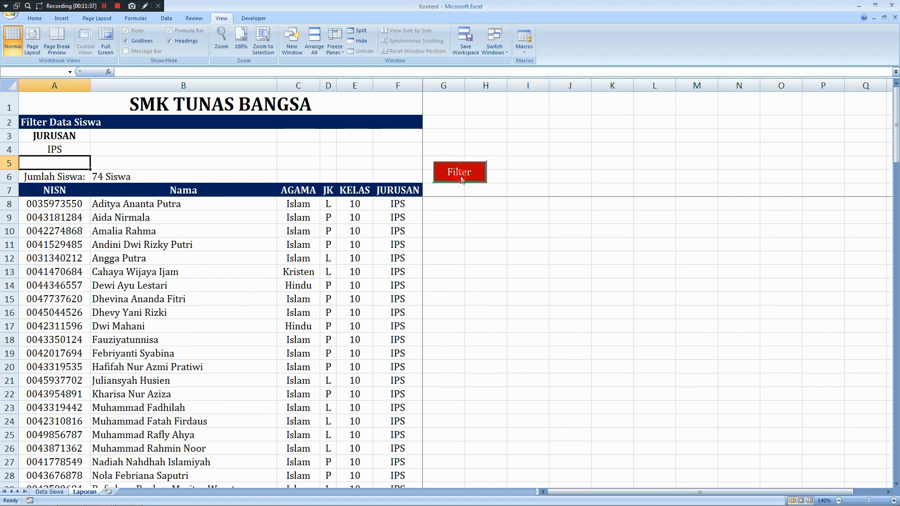
left_click(418, 290)
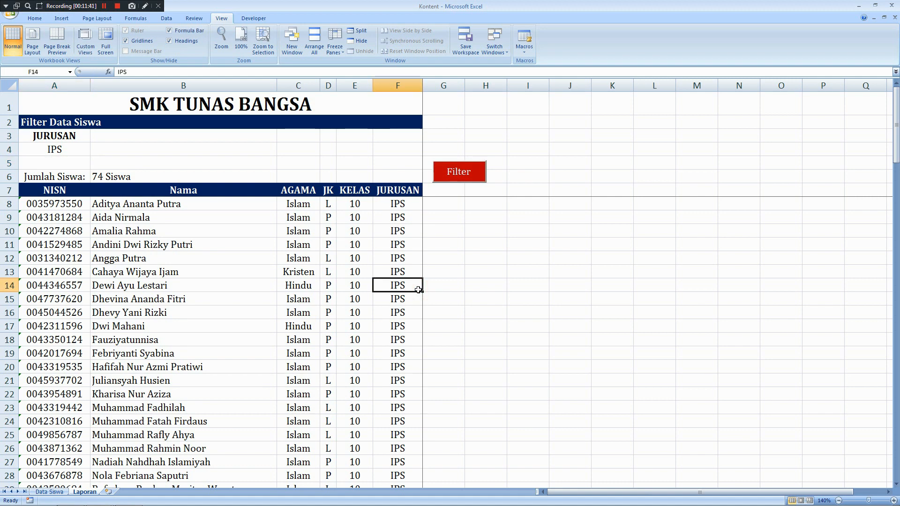
left_click(622, 316)
- Change the criteria heading in A3 to AGAMA and clear the criterion in A4
left_click(48, 138)
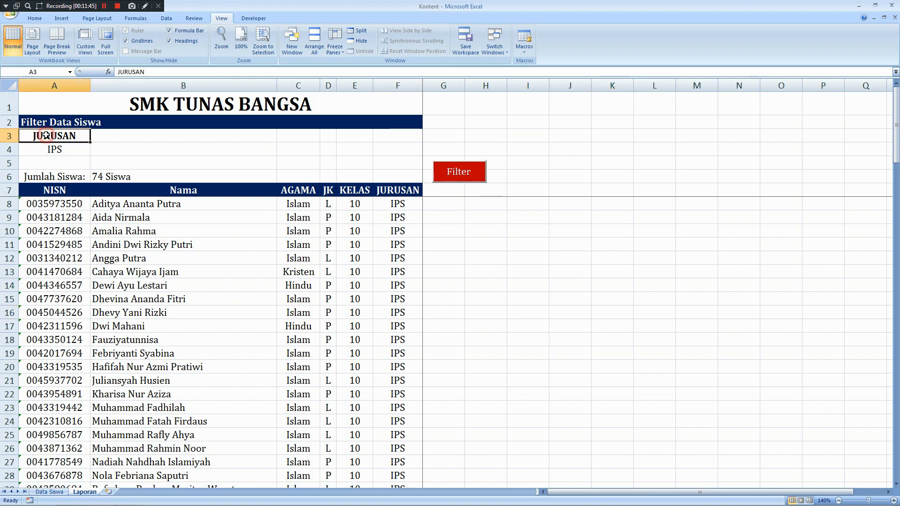
type("AGAMAS")
key("Return")
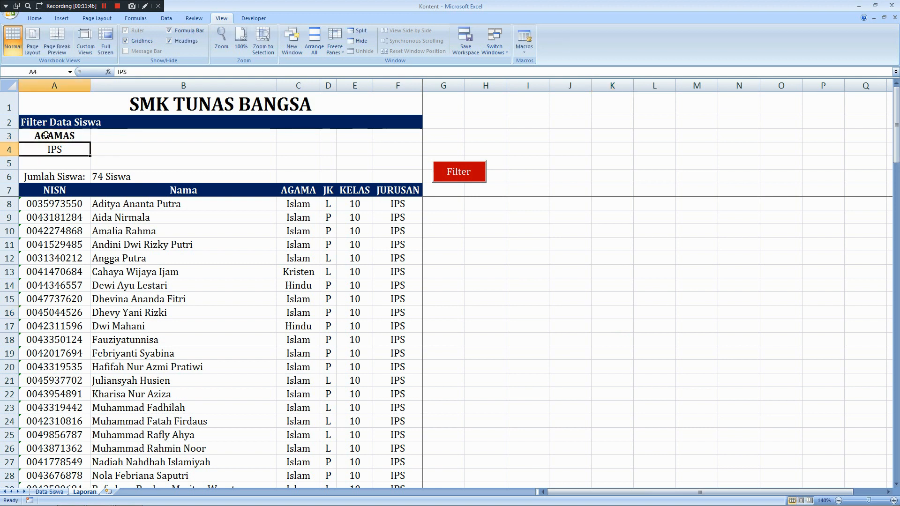
left_click(46, 135)
type("AGAMA")
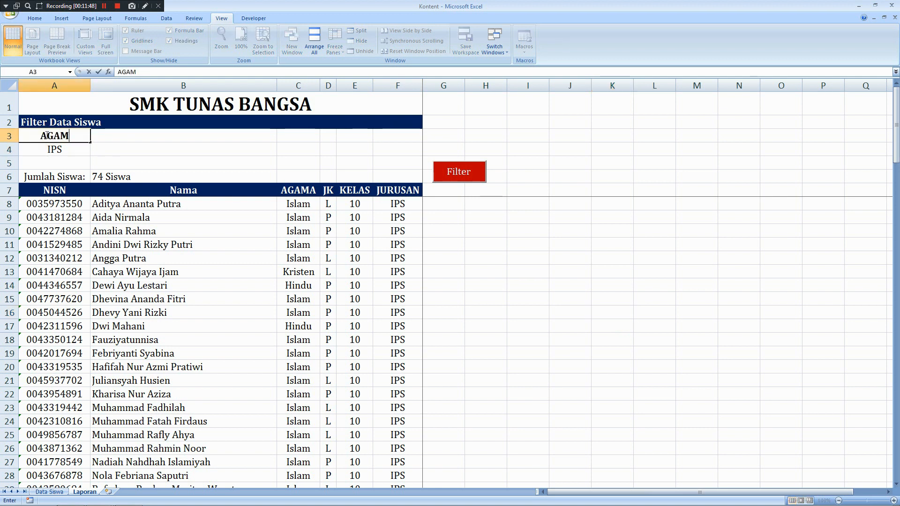
key("Return")
key("Delete")
key("Return")
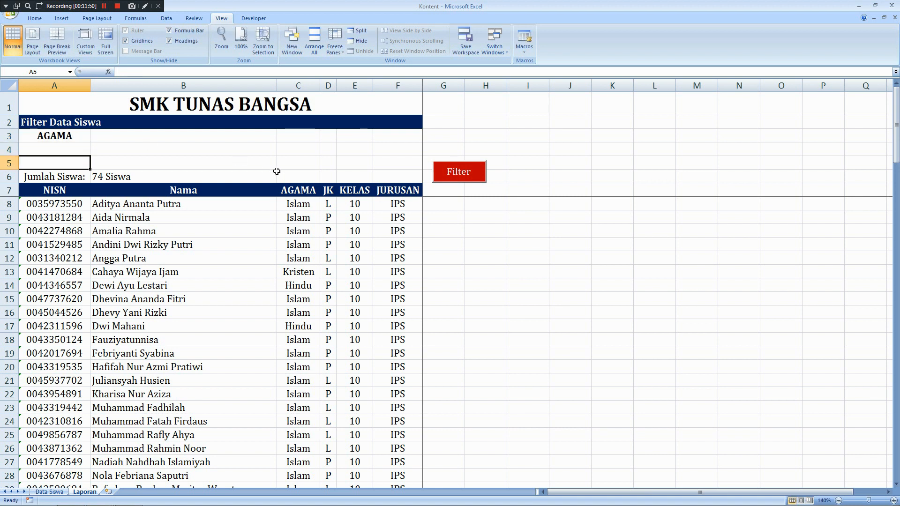
left_click(62, 144)
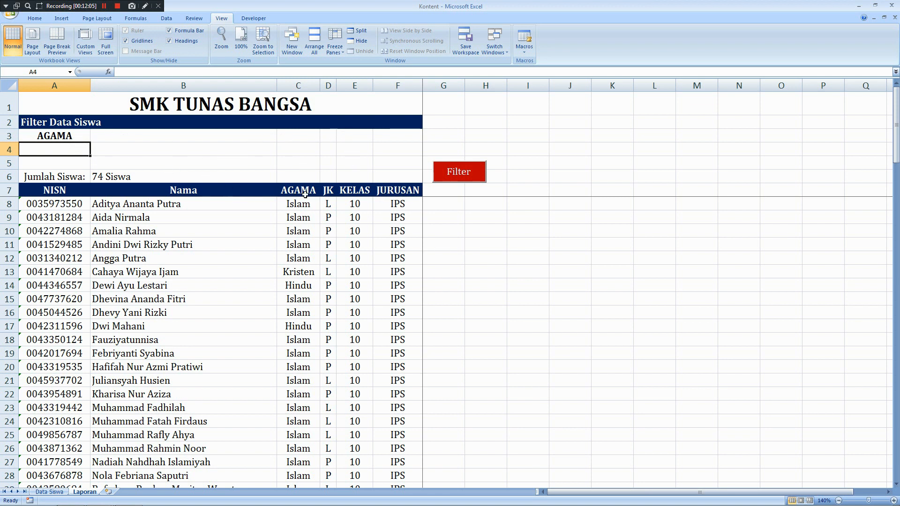
- Enter the criteria headings JK in cell B3 and KELAS in cell C3
left_click(135, 138)
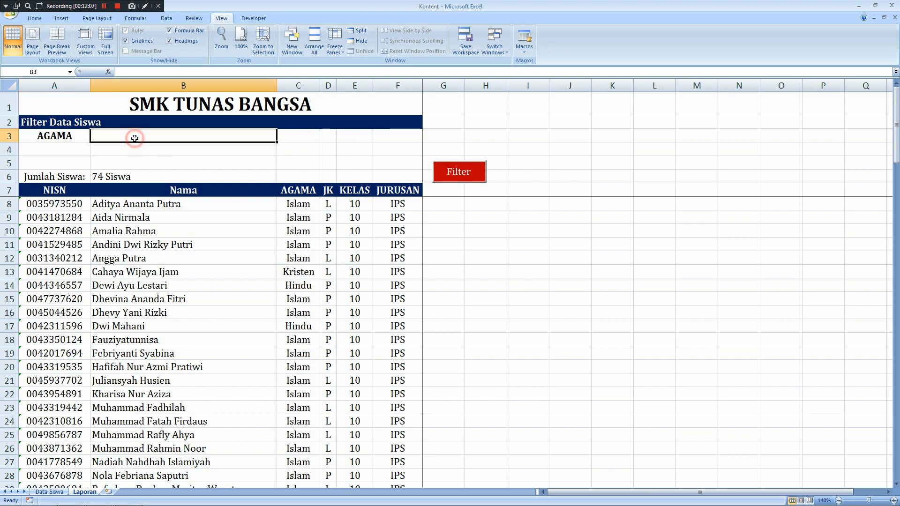
type("JK")
key("Return")
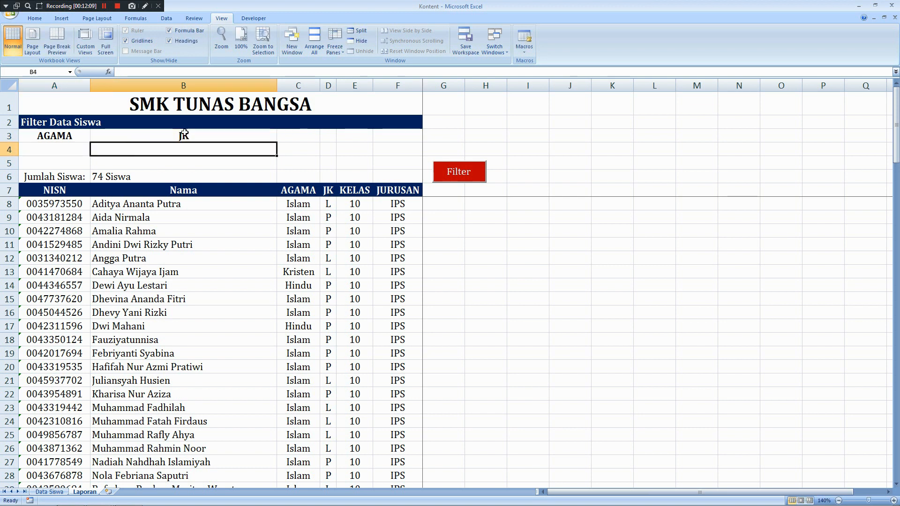
left_click(301, 137)
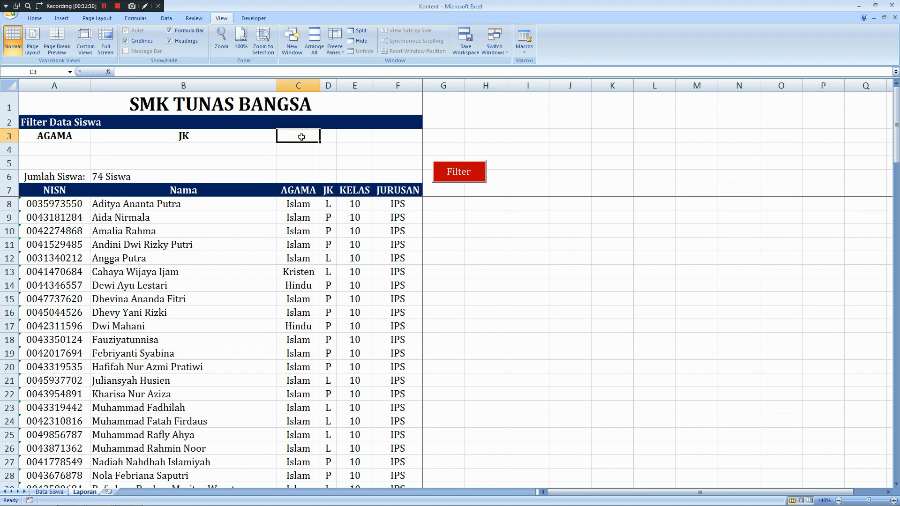
type("KELAS")
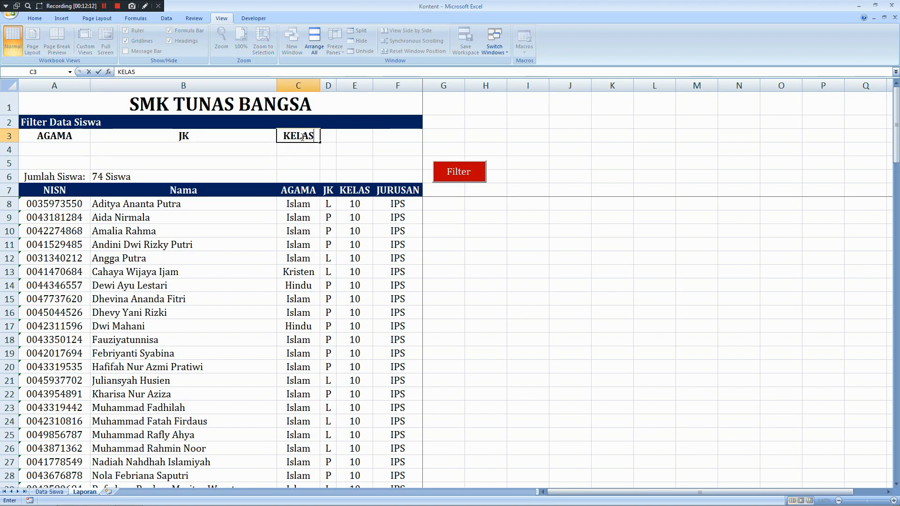
key("Return")
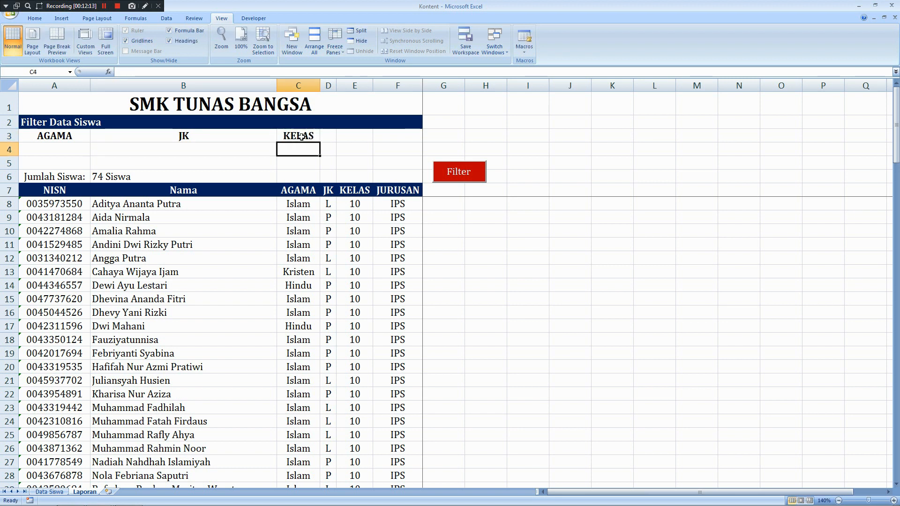
- Enter the criteria heading JURUSAN in cell D3 and autofit column D to its contents
left_click(328, 138)
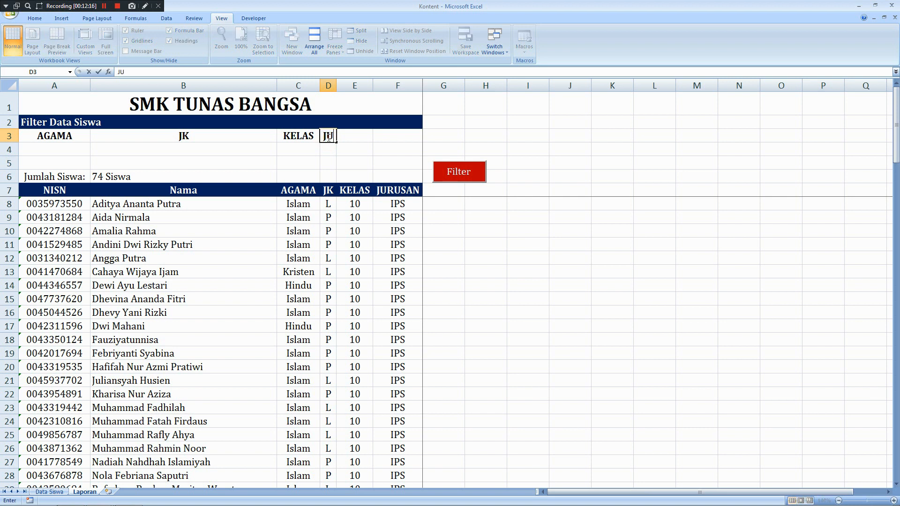
type("JURUSAN")
key("Return")
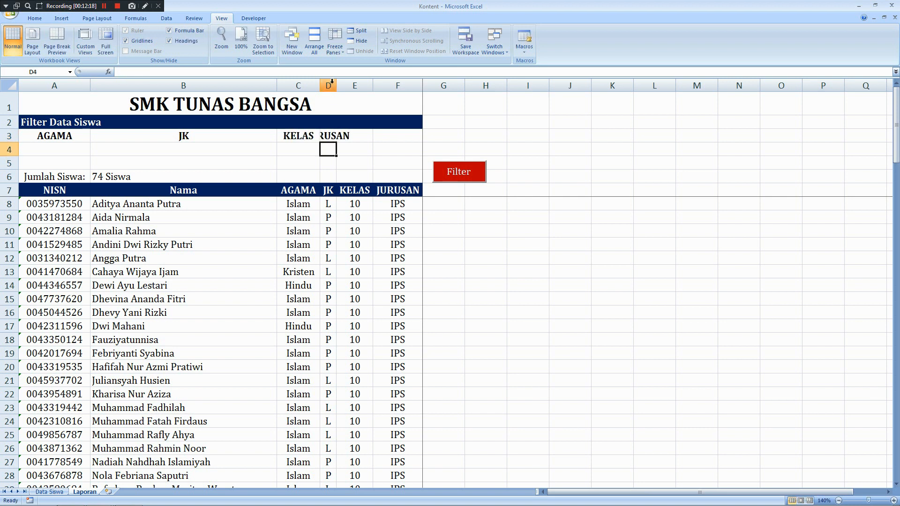
double_click(336, 85)
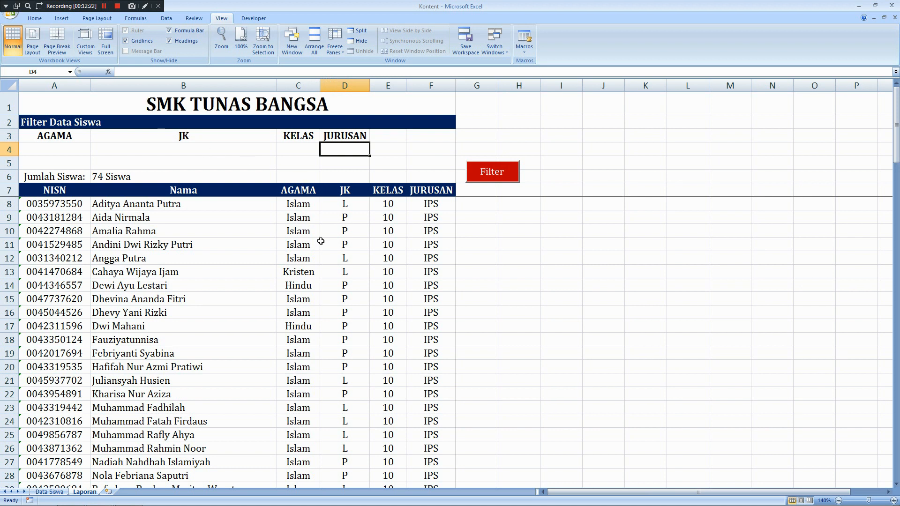
- Check the extent of the criteria range, from the AGAMA heading in A3 to the cell below JURUSAN in D4
left_click(251, 18)
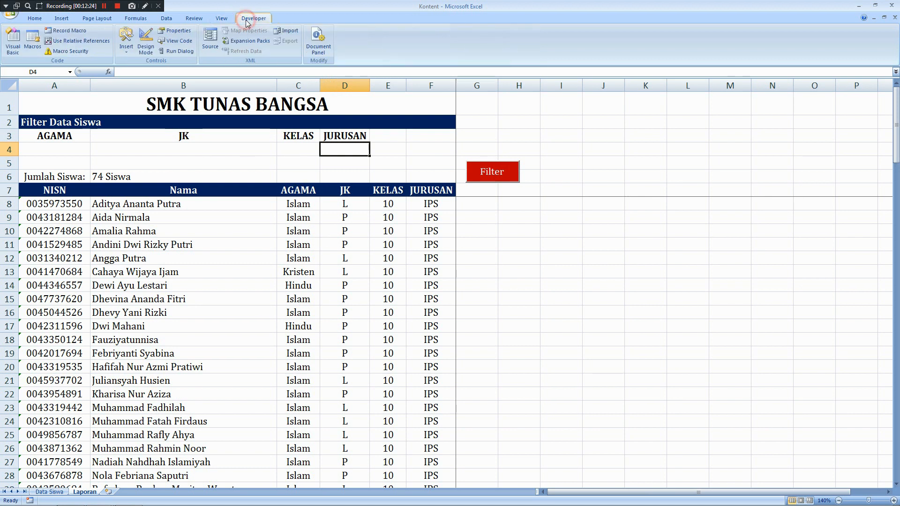
left_click(66, 137)
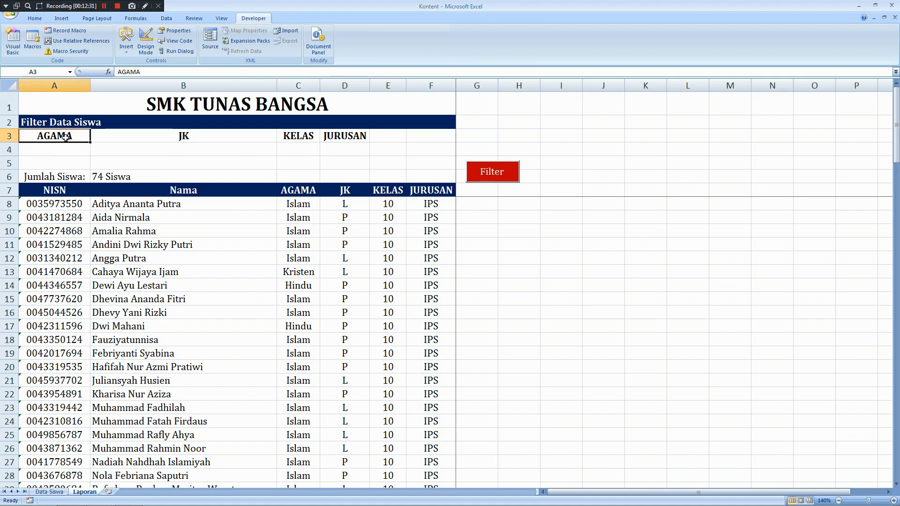
left_click(61, 151)
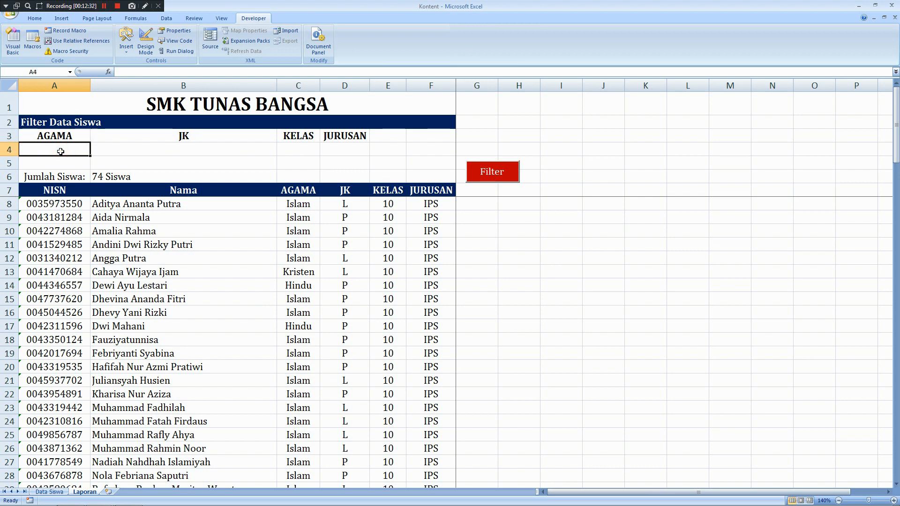
left_click(55, 137)
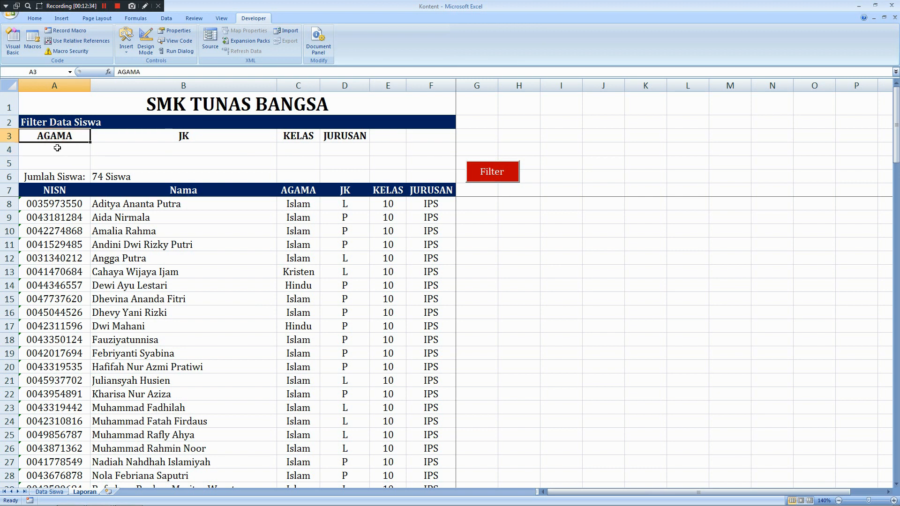
left_click(58, 149)
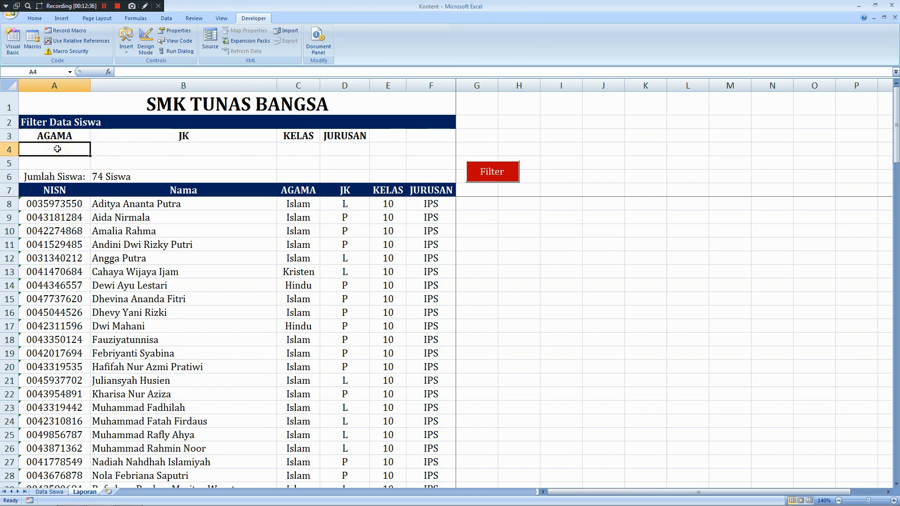
left_click(55, 138)
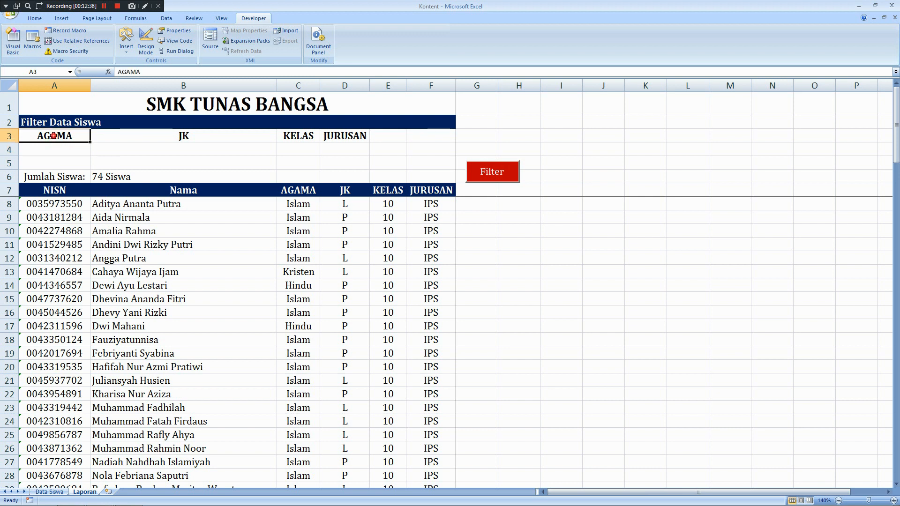
left_click(340, 148)
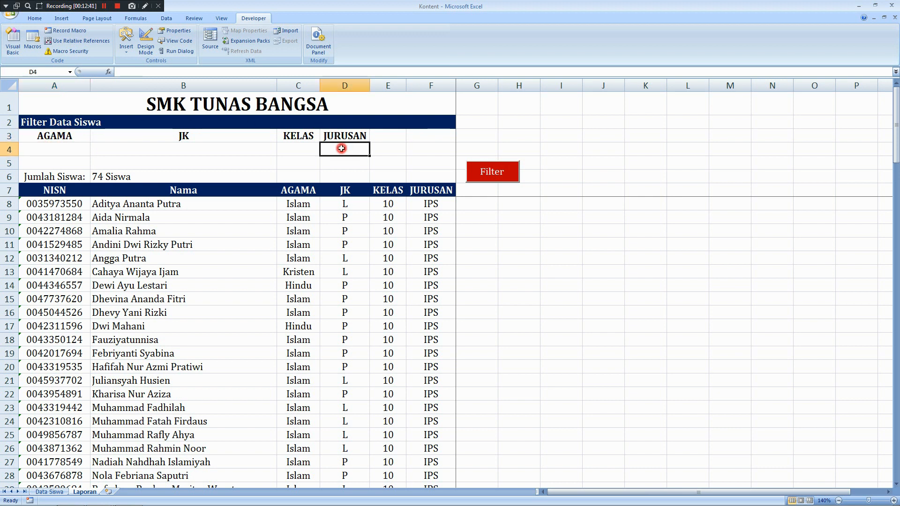
left_click(45, 126)
left_click(45, 134)
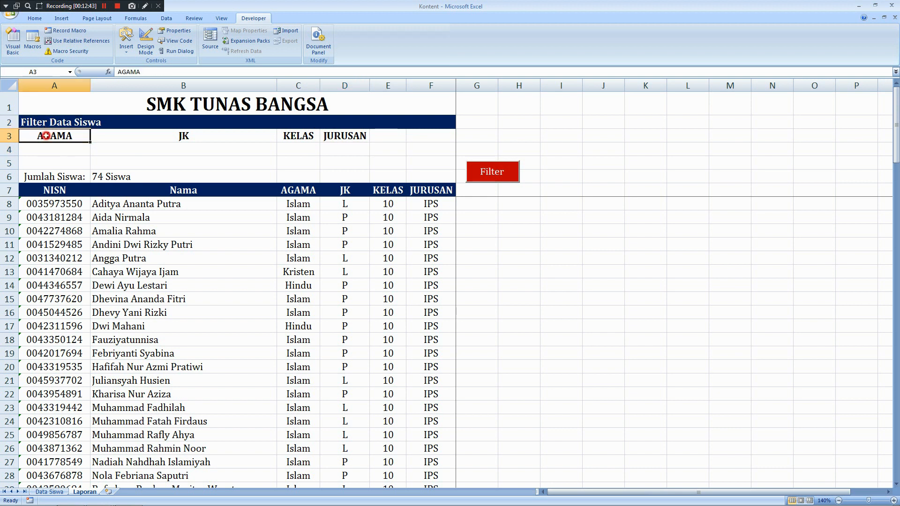
left_click(357, 149)
- In Design Mode, change the CriteriaRange in the Filter button's click code to A3:D4, and leave Design Mode
left_click(146, 42)
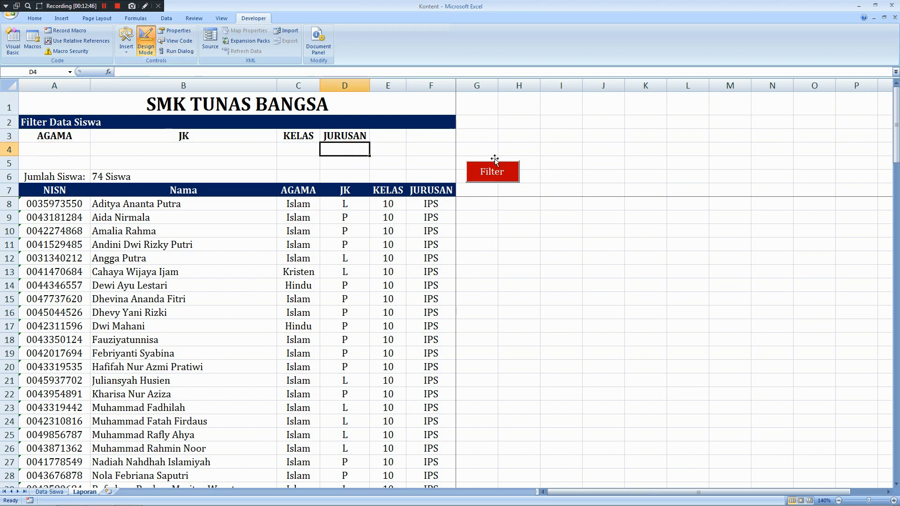
double_click(499, 178)
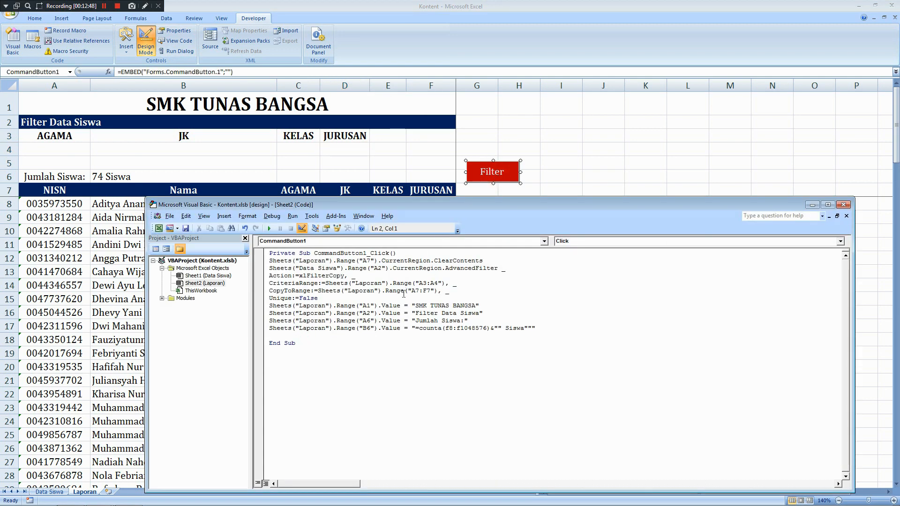
left_click(430, 283)
key("BackSpace")
type("D")
left_click(593, 136)
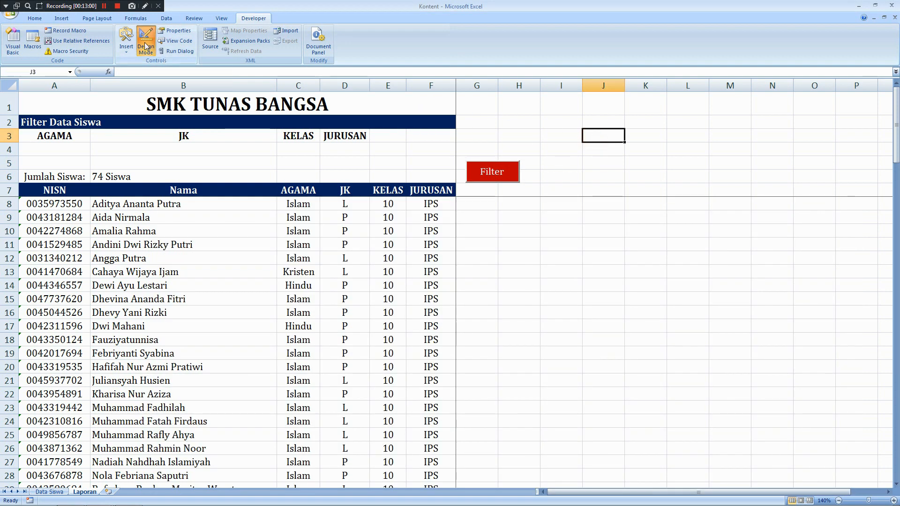
left_click(145, 45)
left_click(538, 234)
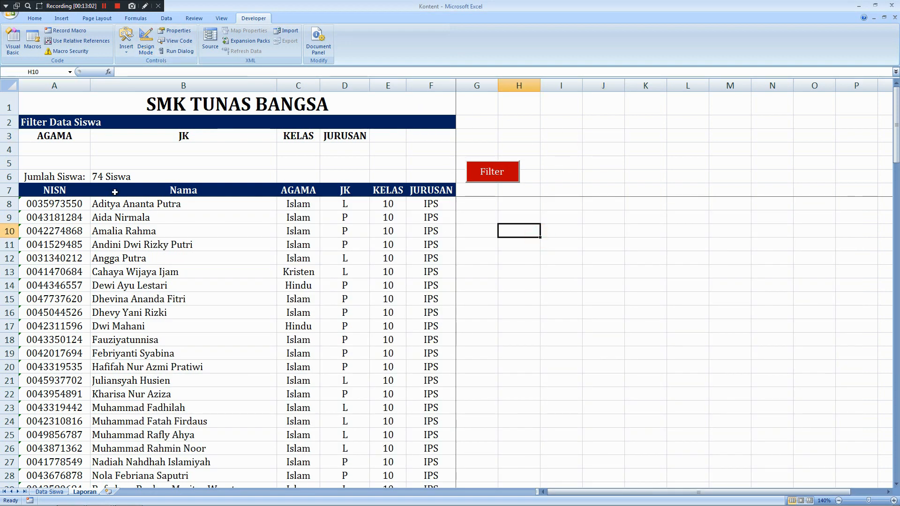
- Enter ISLAM as the AGAMA criterion in A4 and L as the JK criterion in B4
left_click(68, 150)
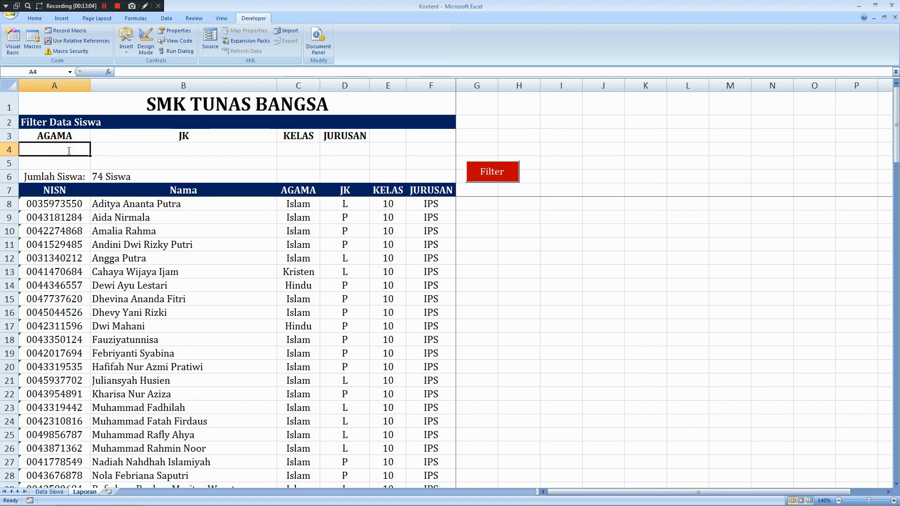
type("ISLAM")
key("Return")
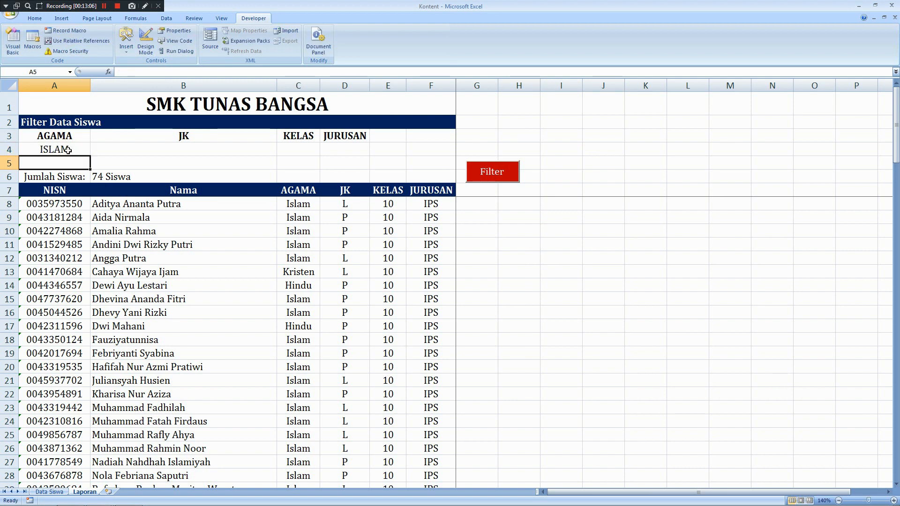
left_click(180, 144)
type("L")
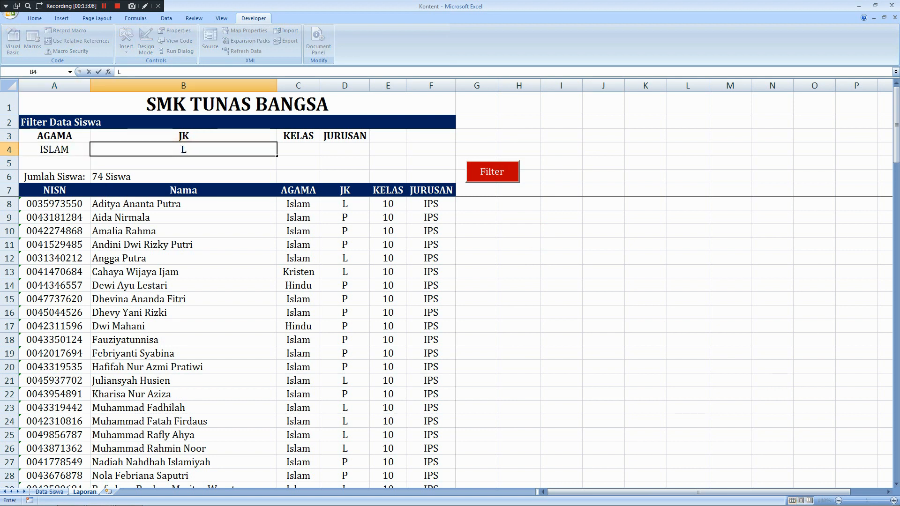
key("Return")
left_click(701, 219)
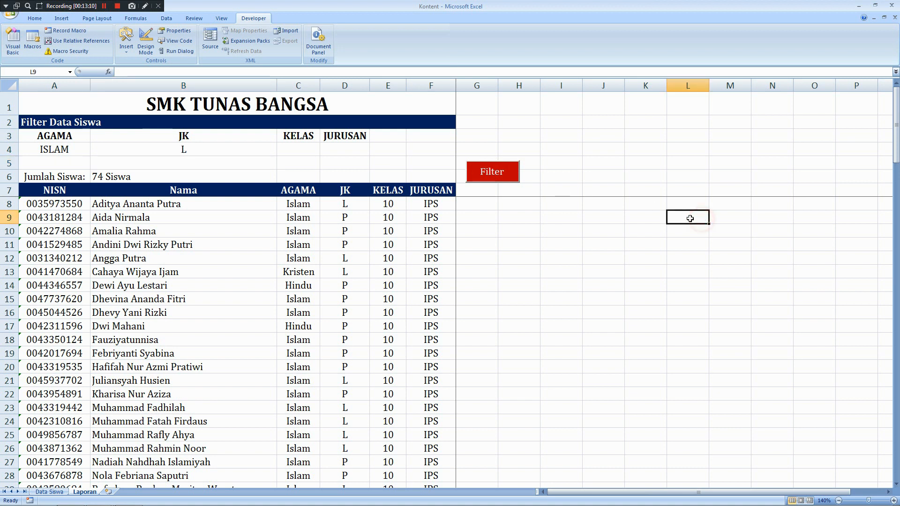
- Set the KELAS criterion in C4 to 10 and the JURUSAN criterion in D4 to IPS, and run the filter
left_click(294, 148)
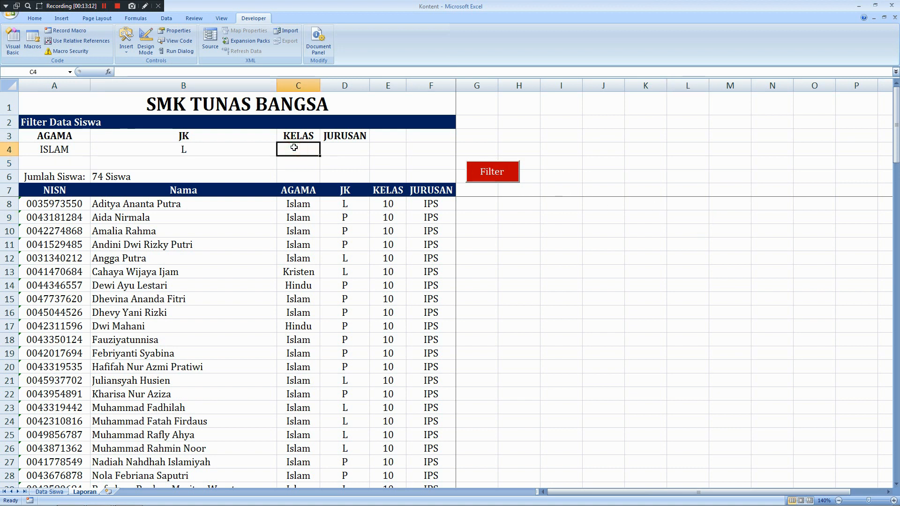
type("10")
key("Return")
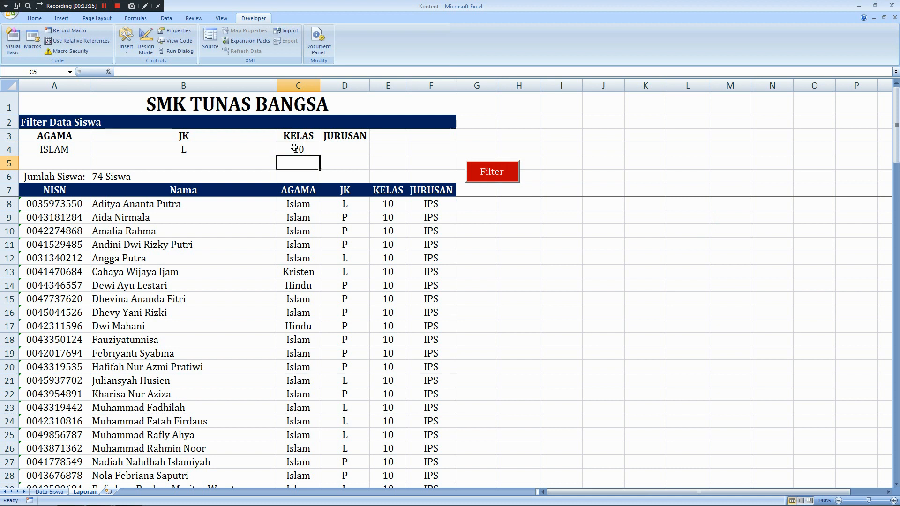
left_click(347, 148)
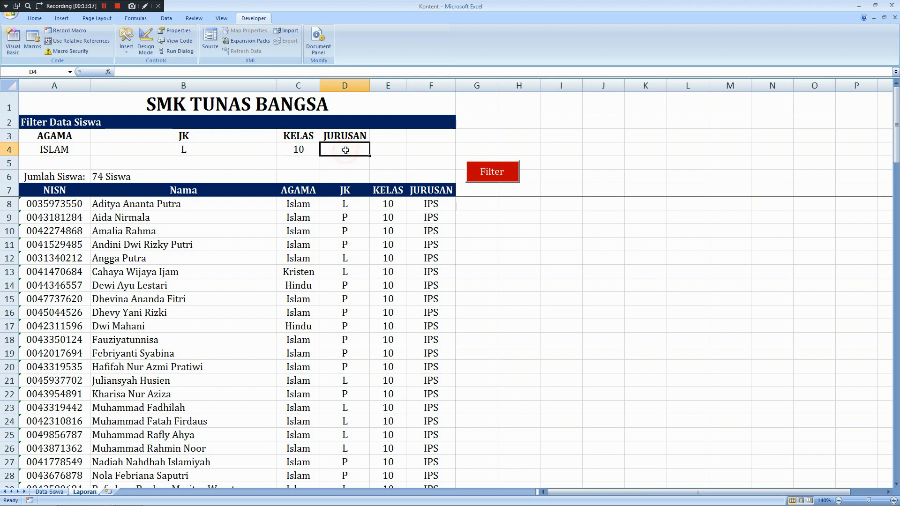
type("IPS")
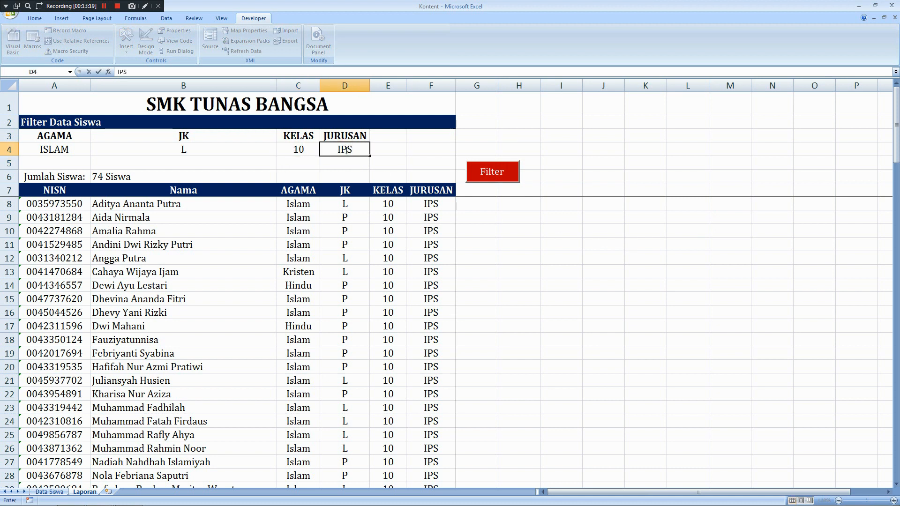
key("Return")
left_click(544, 246)
left_click(498, 174)
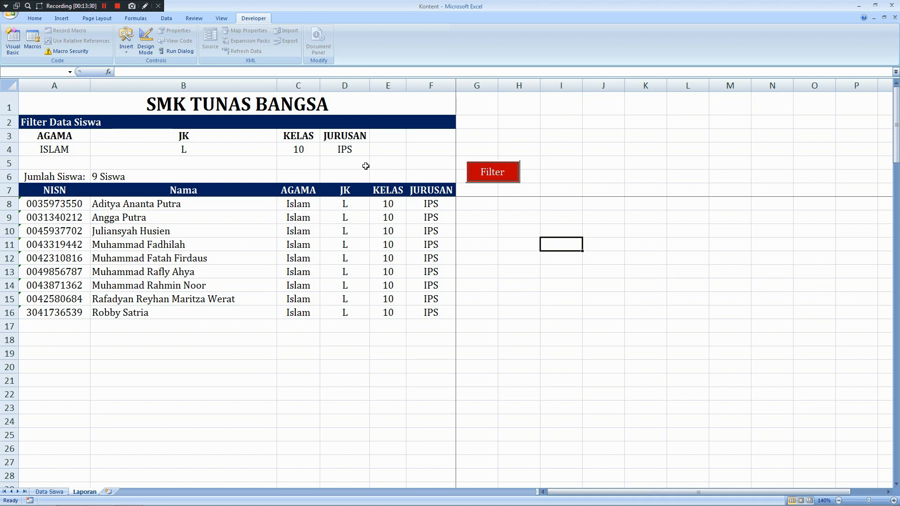
- Change the JURUSAN criterion in cell D4 to IPA and run the filter
left_click(355, 149)
type("IPA")
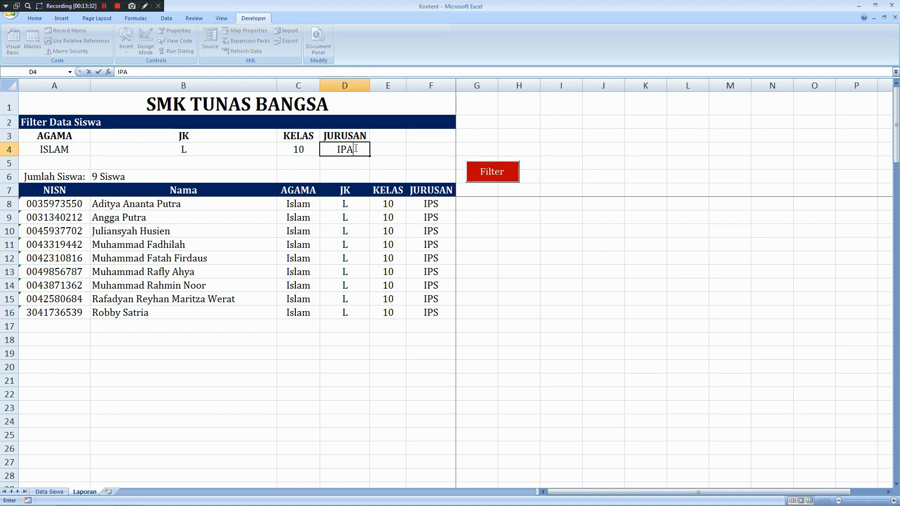
key("Return")
left_click(506, 172)
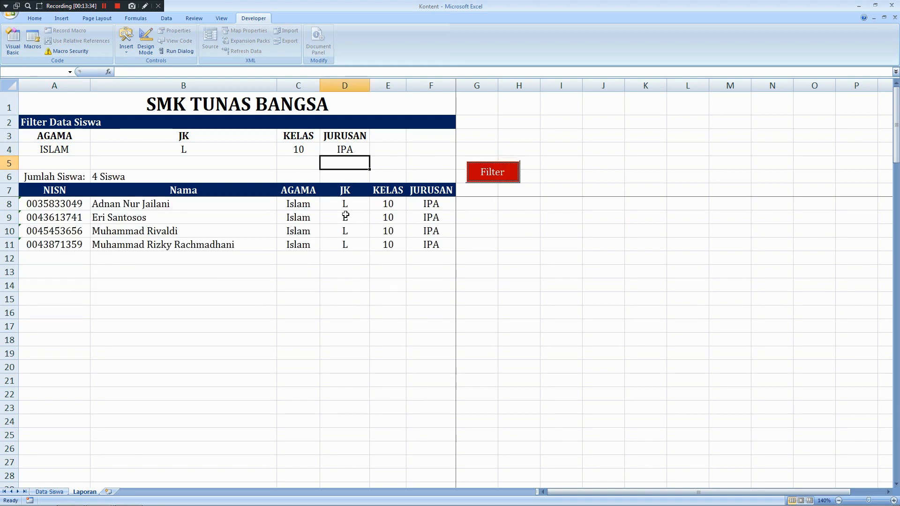
- Clear the JURUSAN criterion in cell D4 and run the filter
left_click(352, 150)
key("BackSpace")
key("Return")
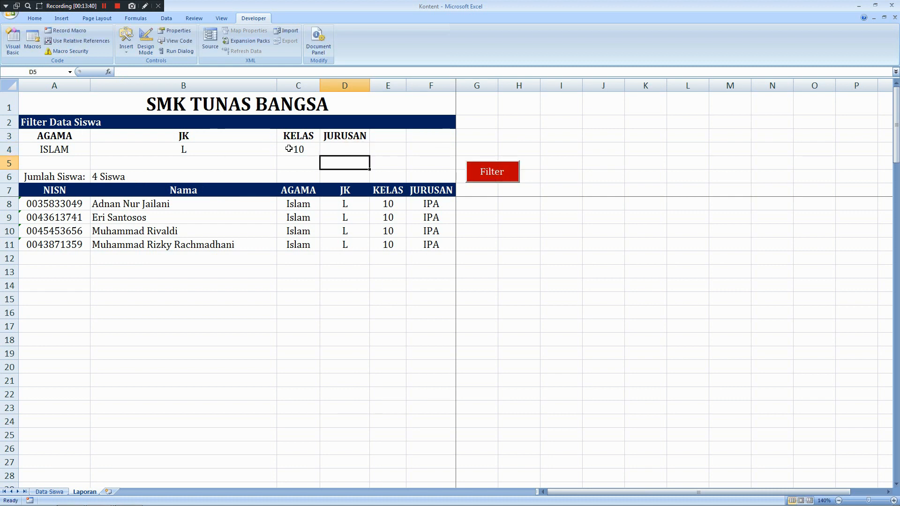
left_click(492, 174)
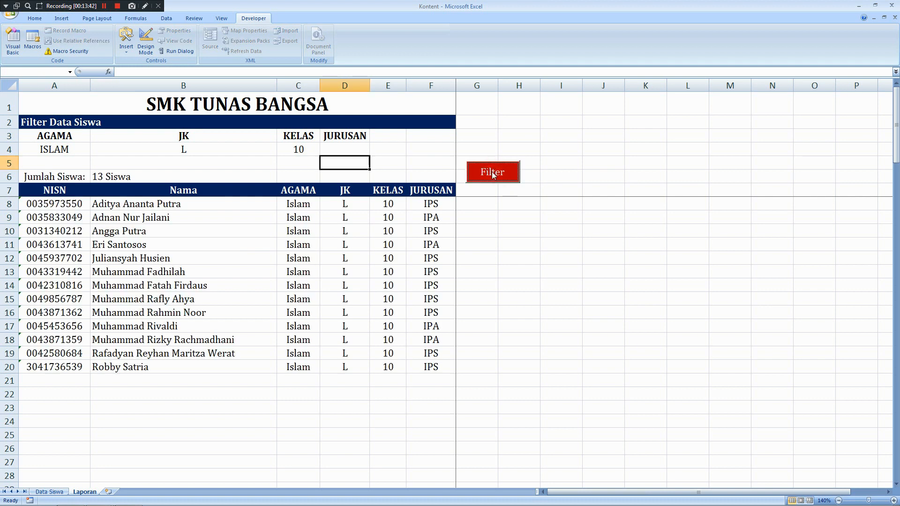
- Clear the JK criterion in cell B4 and run the filter
left_click(205, 150)
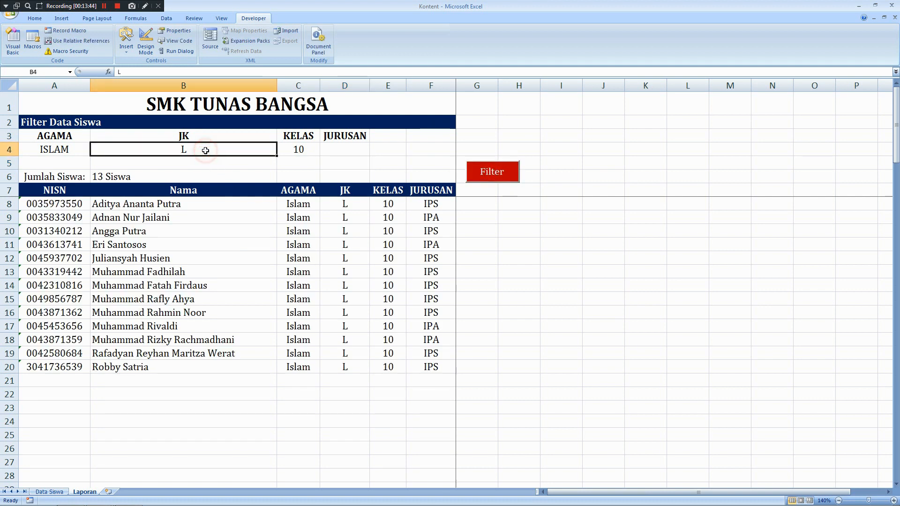
key("BackSpace")
key("Return")
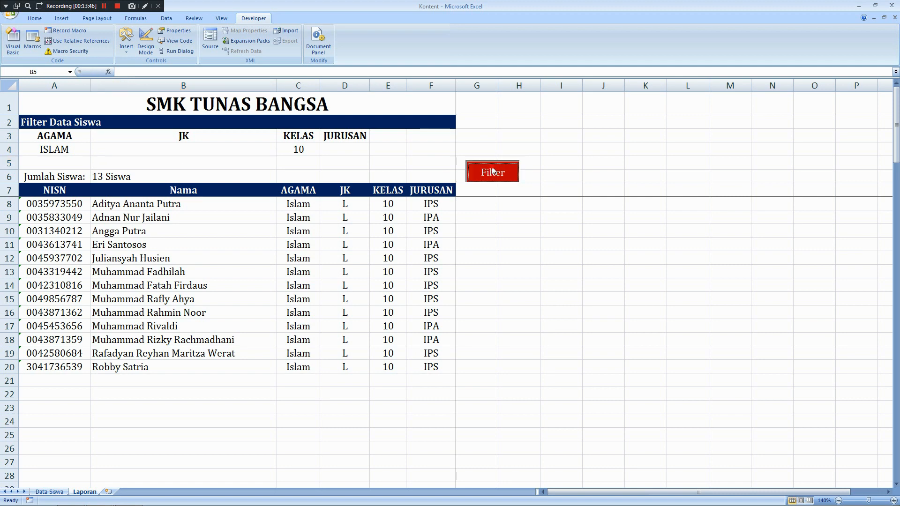
left_click(493, 171)
- Look through the filtered report rows down to the end of the list and back to the start
left_click(389, 328)
key("Down")
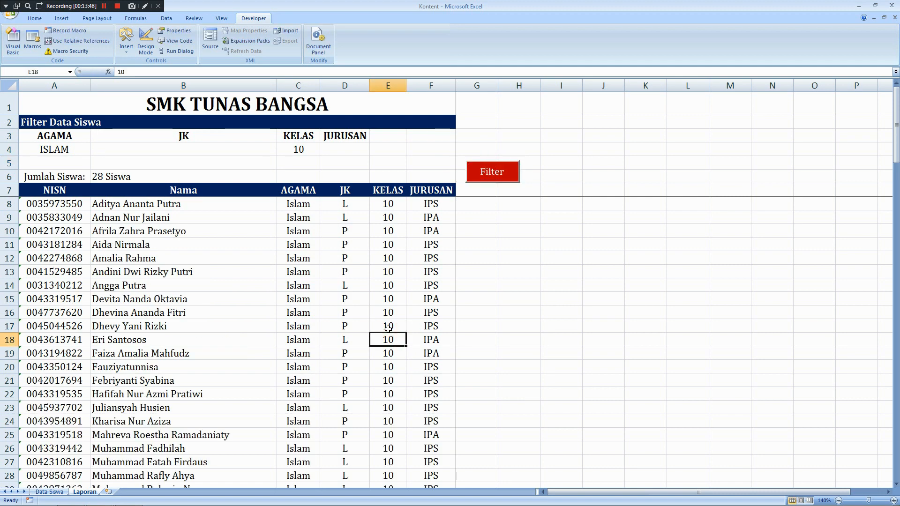
key("Down")
key("Down")
key("Down")
key("Down")
key("Down")
key("Down")
key("Down")
key("Down")
key("Down")
key("Down")
key("Down")
key("Down")
key("Down")
key("Down")
key("Down")
key("Down")
key("Down")
key("Down")
key("Down")
key("Down")
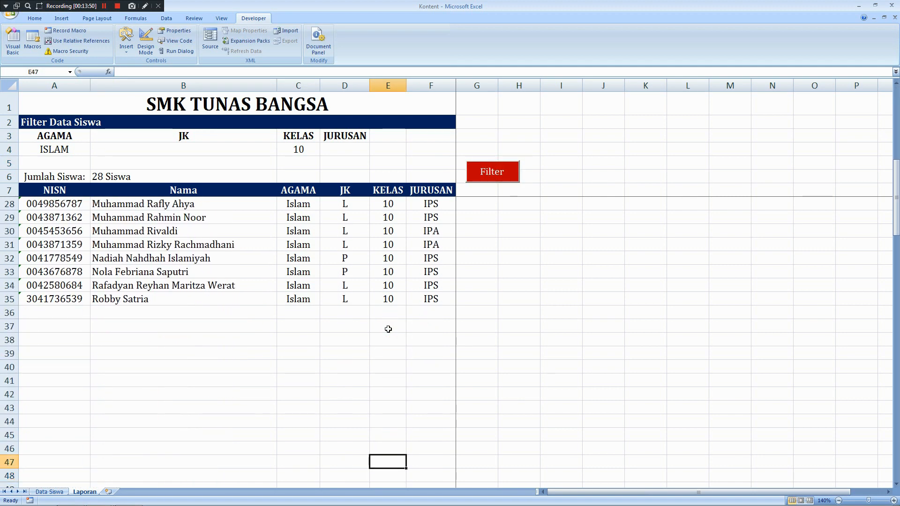
key("Up")
key("Up")
key("Up")
key("Up")
key("Up")
key("Up")
key("Up")
key("Up")
key("Up")
key("Up")
key("Up")
key("Up")
key("Up")
key("Up")
key("Up")
key("Up")
key("Up")
key("Up")
key("Up")
key("Up")
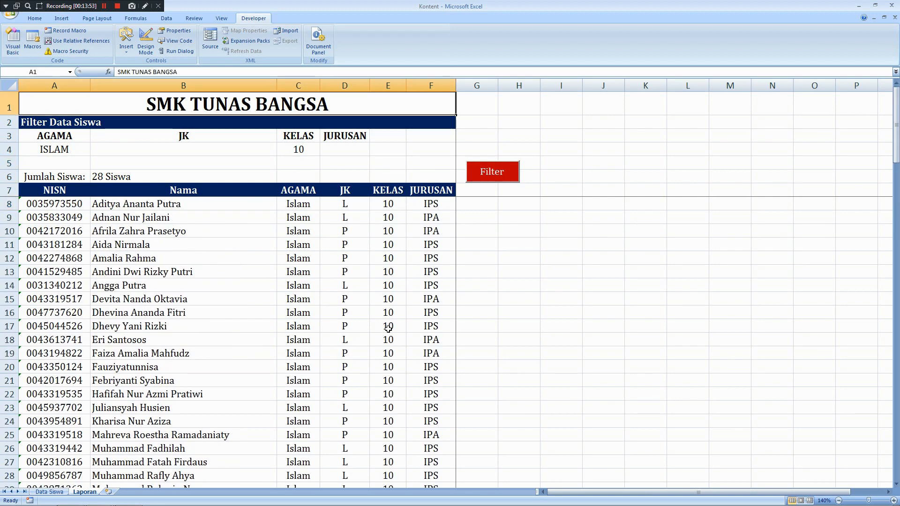
key("Down")
key("Down")
key("Down")
key("Down")
key("Down")
key("Down")
key("Down")
key("Down")
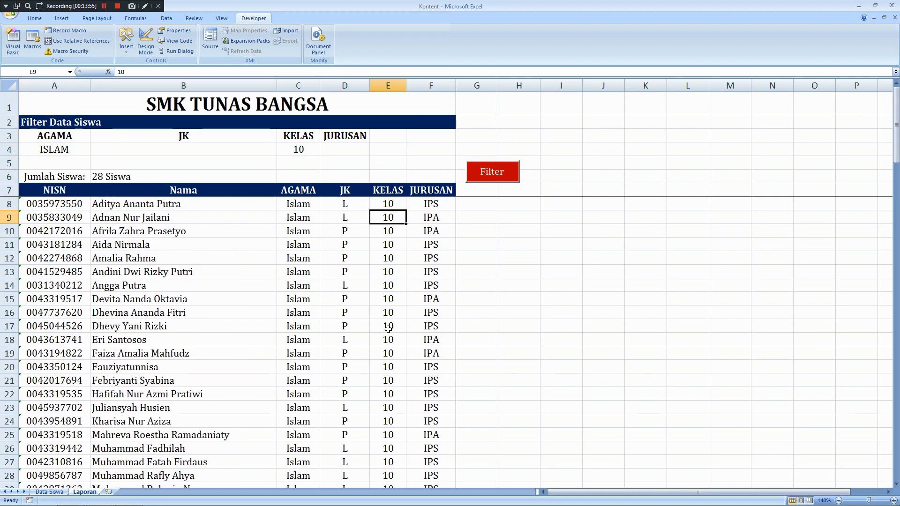